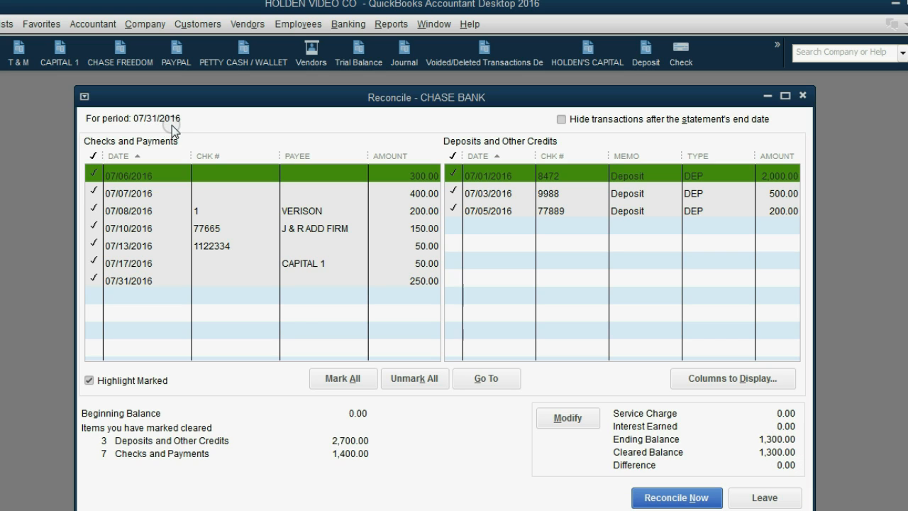
- Complete the CHASE BANK reconciliation for the period ending 07/31/2016 and dismiss the follow-up dialog
left_click(664, 498)
left_click(657, 498)
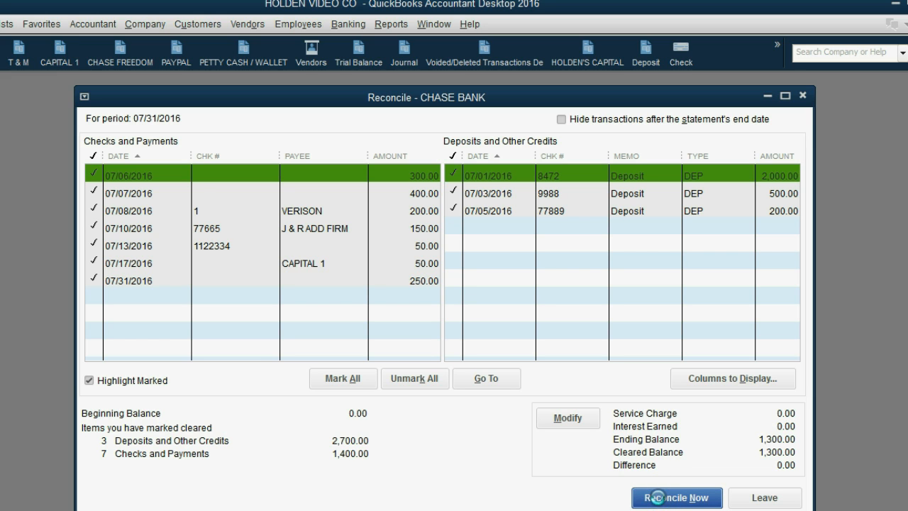
left_click_drag(110, 166, 243, 172)
left_click(295, 376)
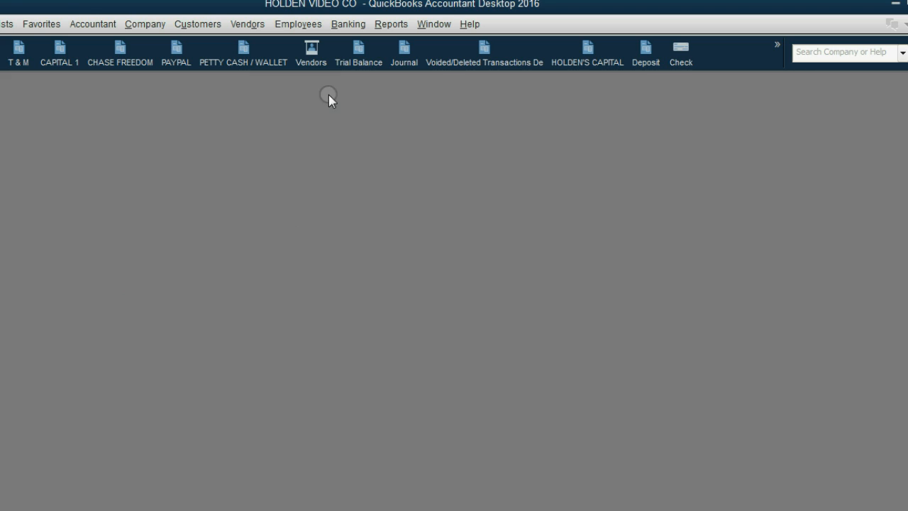
- Open the reconciliation setup for CHASE BANK, check the statement date and beginning balance for the next period, and close it
left_click(344, 27)
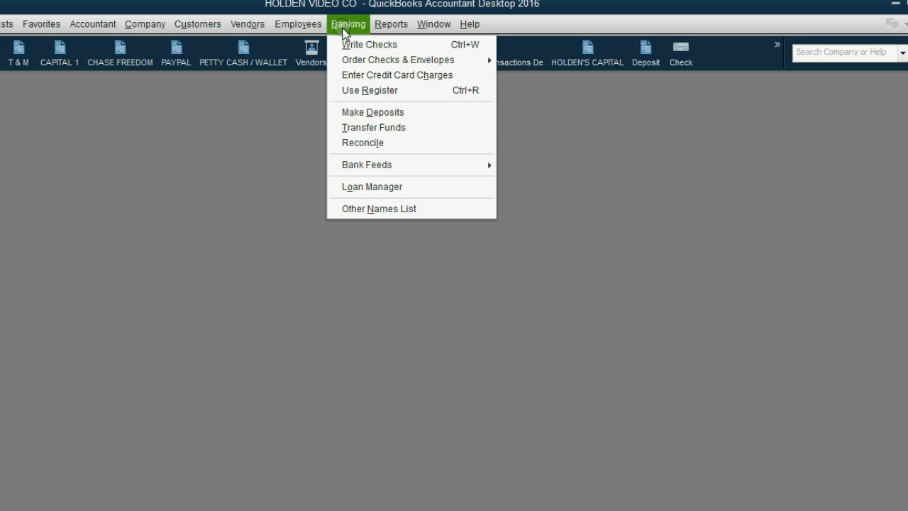
left_click(371, 144)
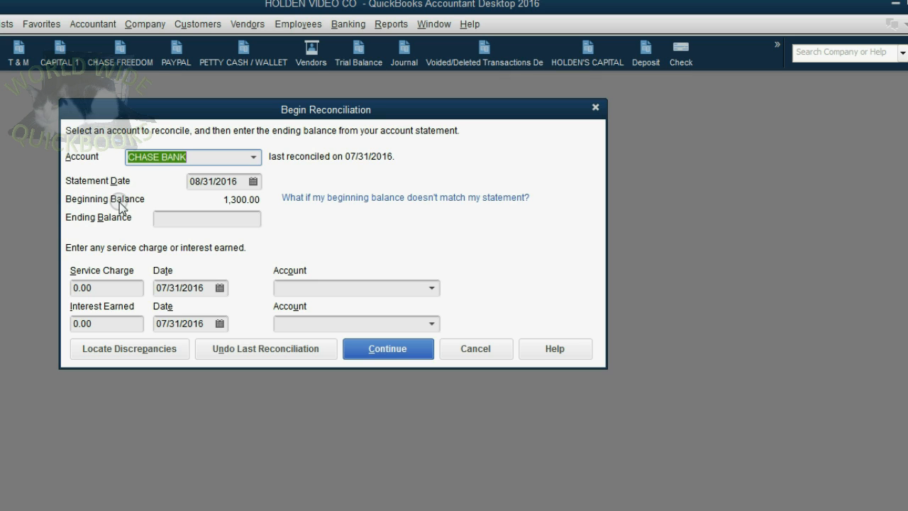
left_click(241, 183)
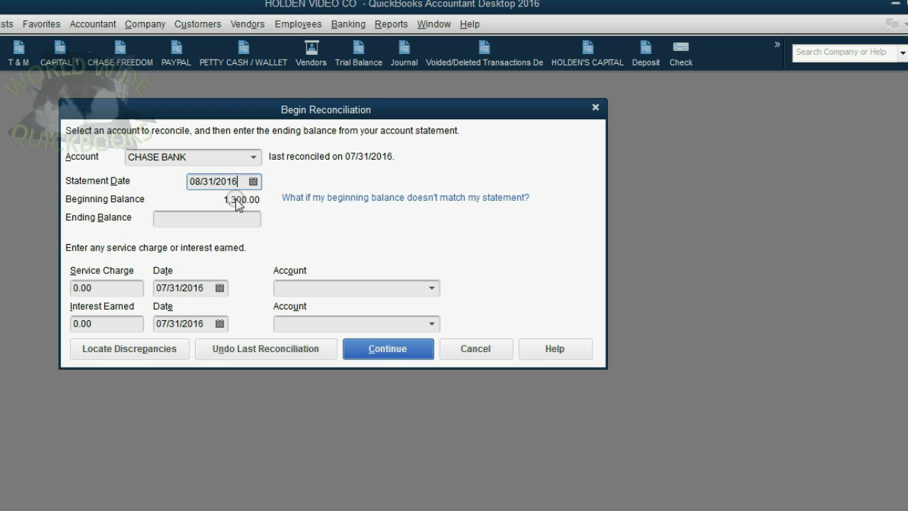
mouse_move(641, 507)
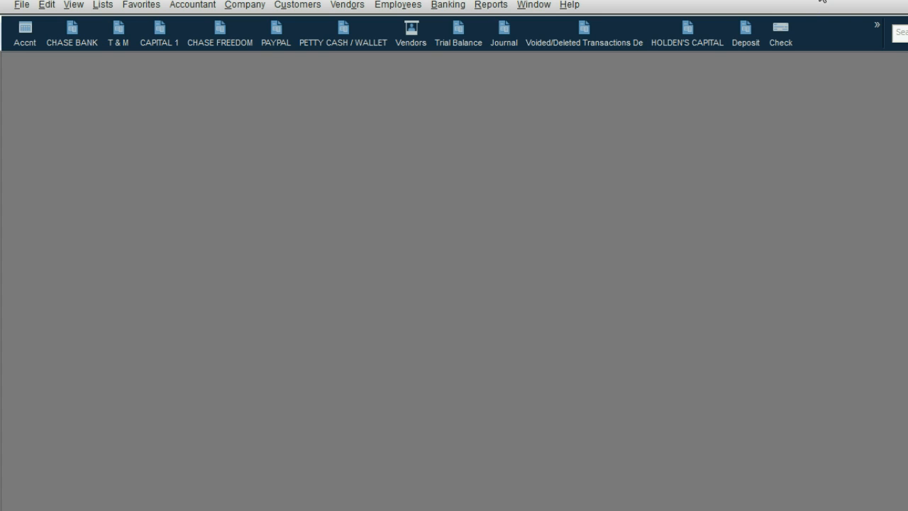
left_click(435, 6)
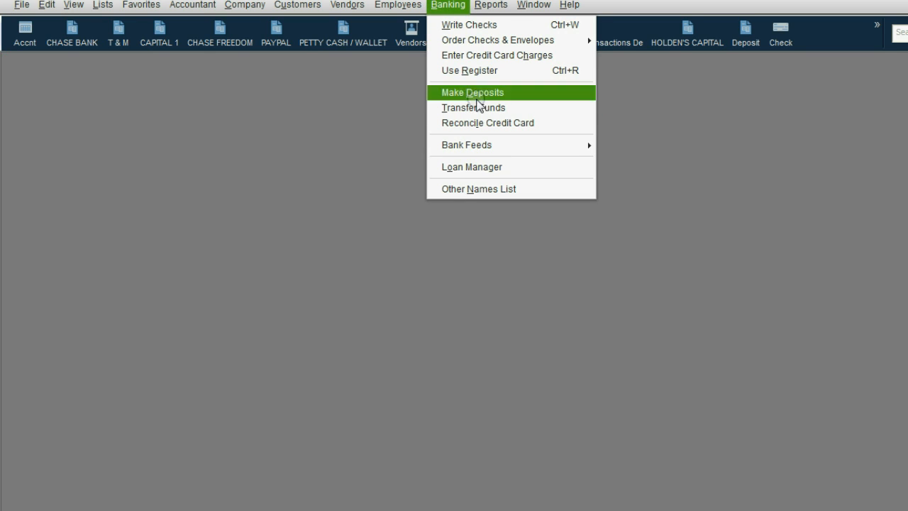
left_click(483, 122)
left_click(443, 135)
left_click(444, 135)
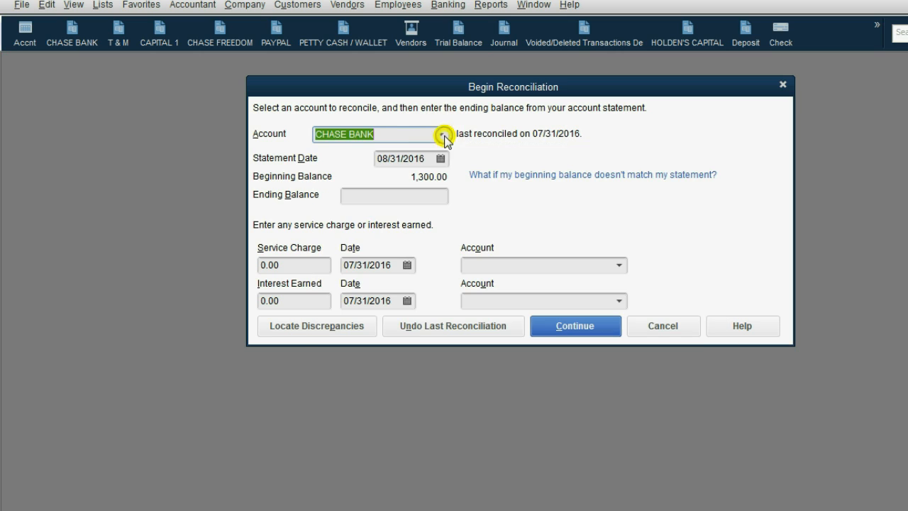
left_click(392, 135)
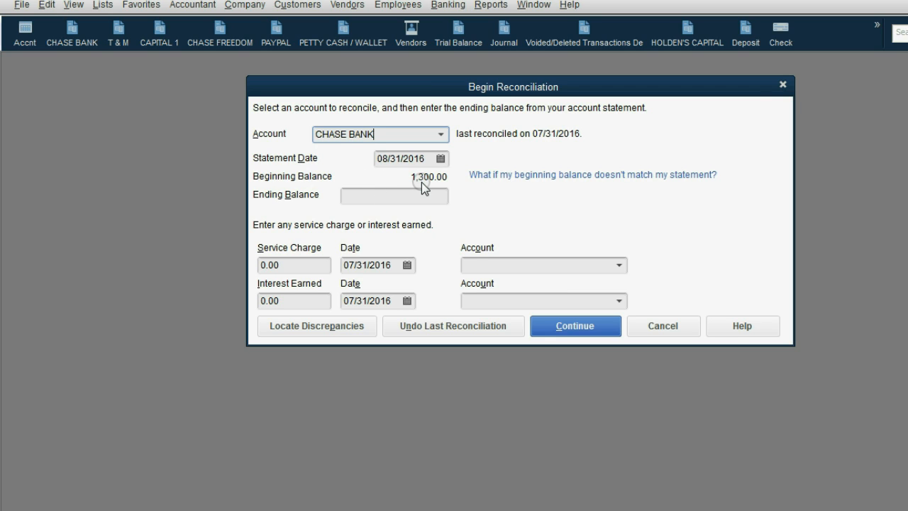
left_click(783, 85)
- In the CHASE BANK register, set the 07/17/2016 CAPITAL 1 payment to 300.00, save the change despite the reconciled and closed-period warnings, and close the register
left_click(68, 44)
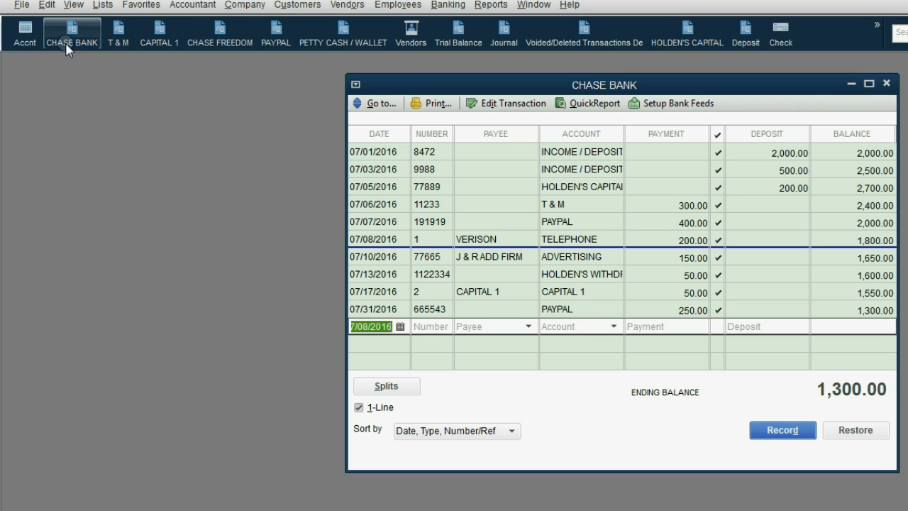
left_click(433, 292)
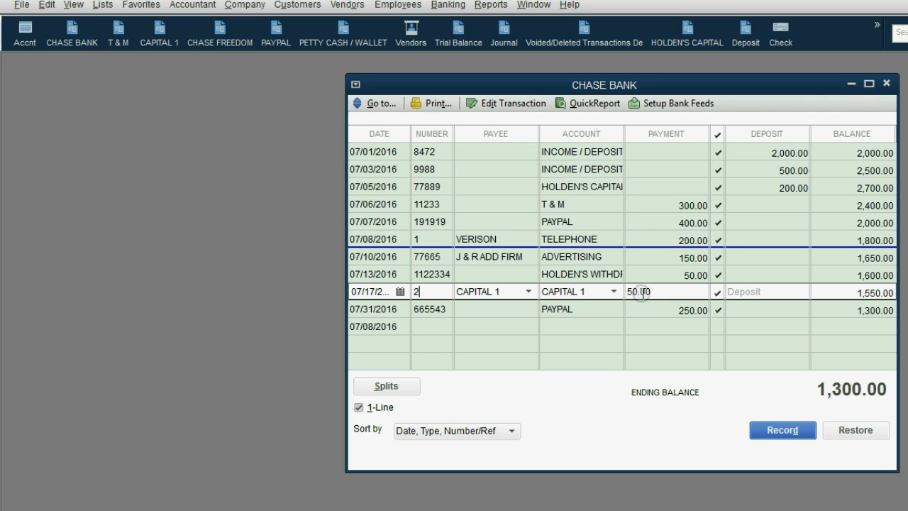
left_click_drag(652, 290, 614, 292)
type("300")
key("Tab")
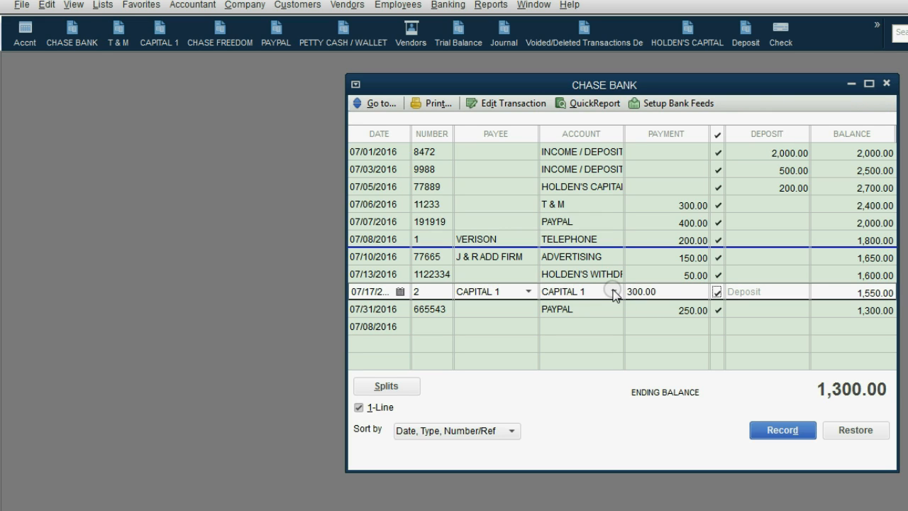
left_click(789, 430)
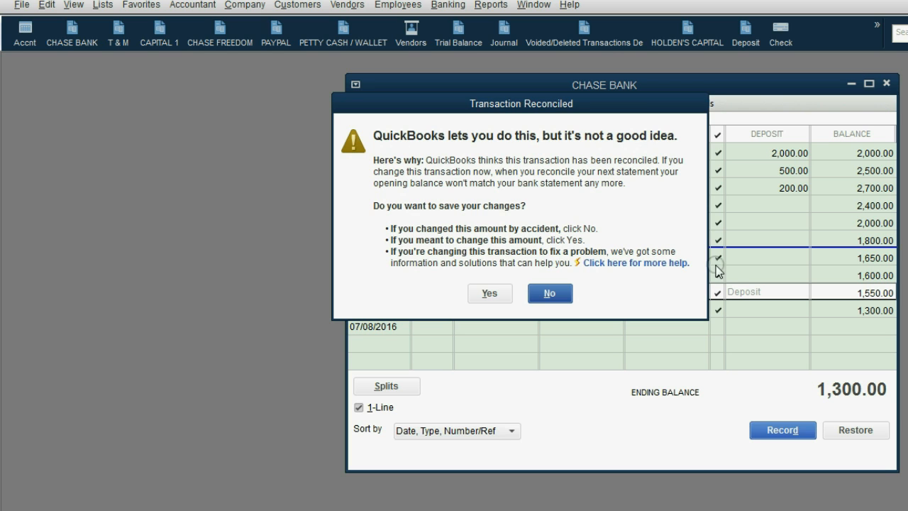
left_click_drag(614, 104, 622, 312)
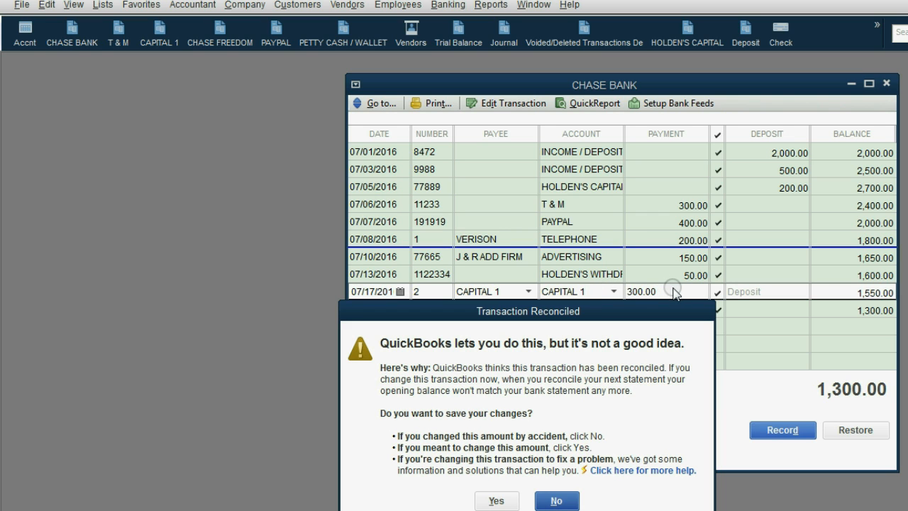
left_click_drag(654, 314, 607, 147)
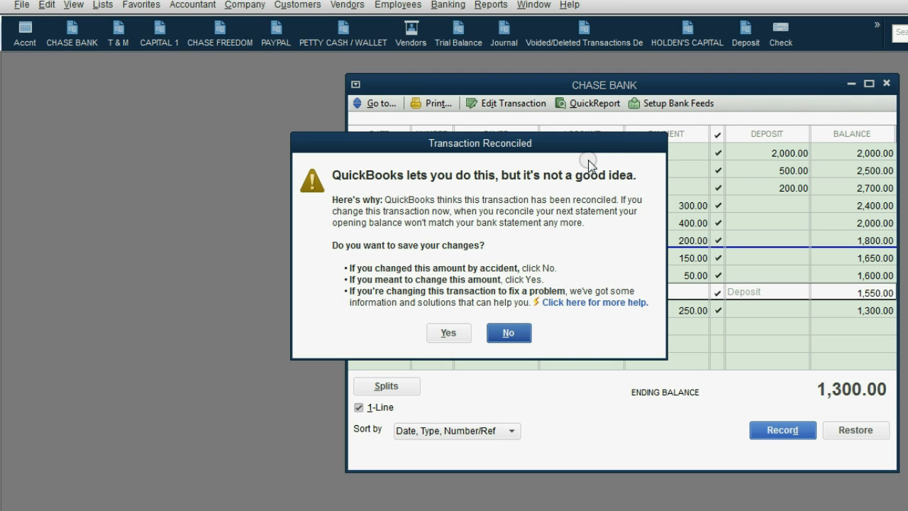
left_click(463, 328)
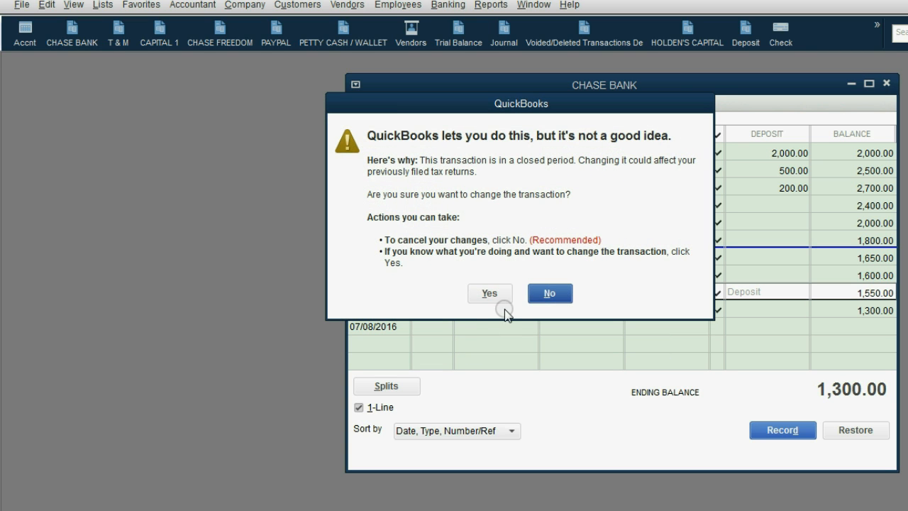
left_click(486, 292)
left_click(487, 291)
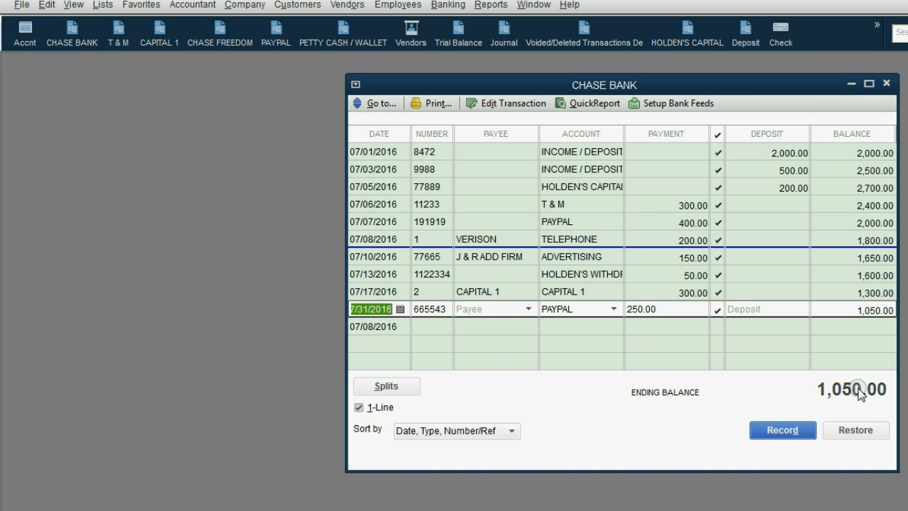
left_click(887, 84)
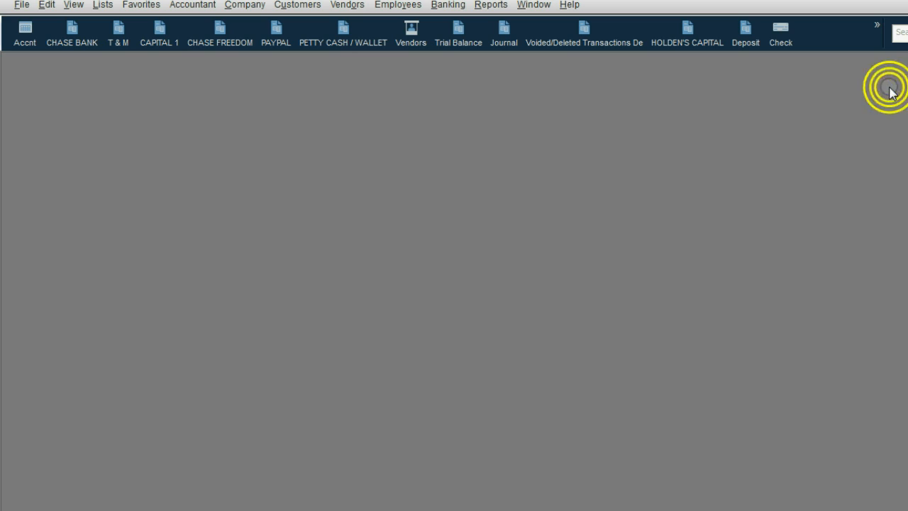
- Recheck the CHASE BANK beginning balance in the reconciliation setup after the payment change and close the window
left_click(448, 5)
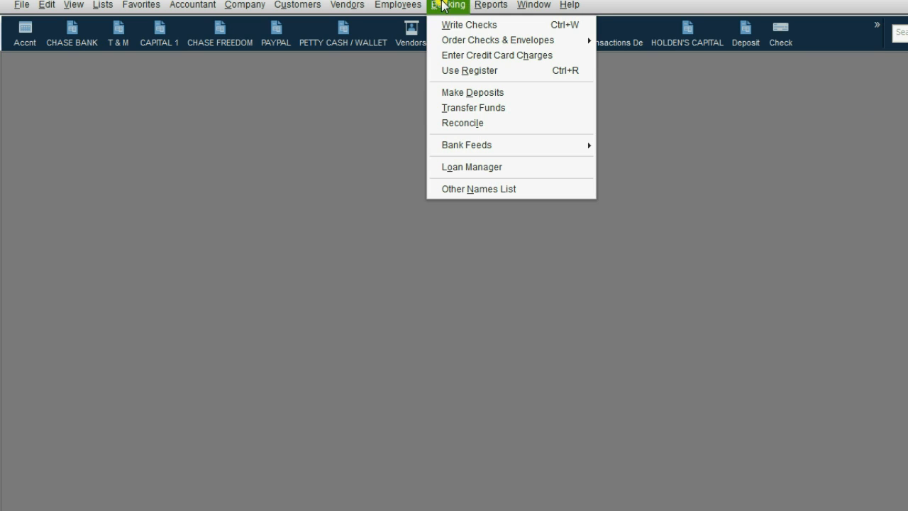
left_click(475, 125)
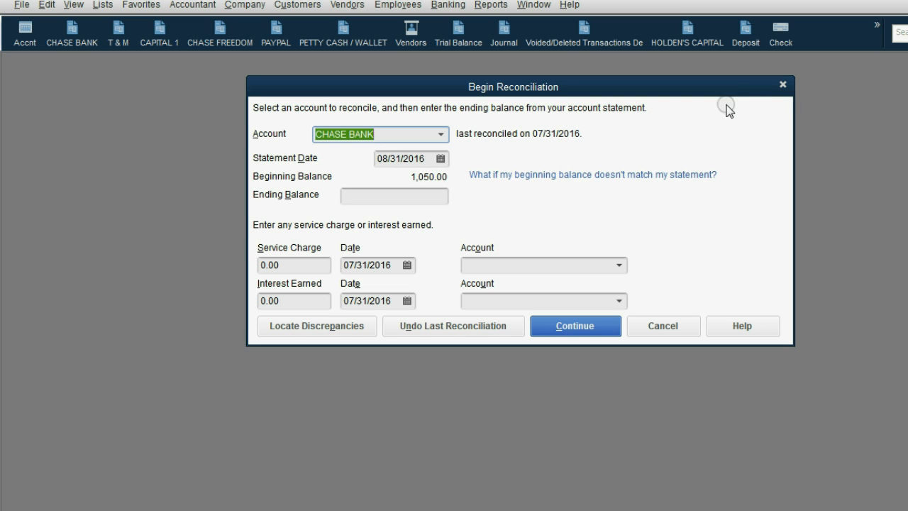
left_click(781, 87)
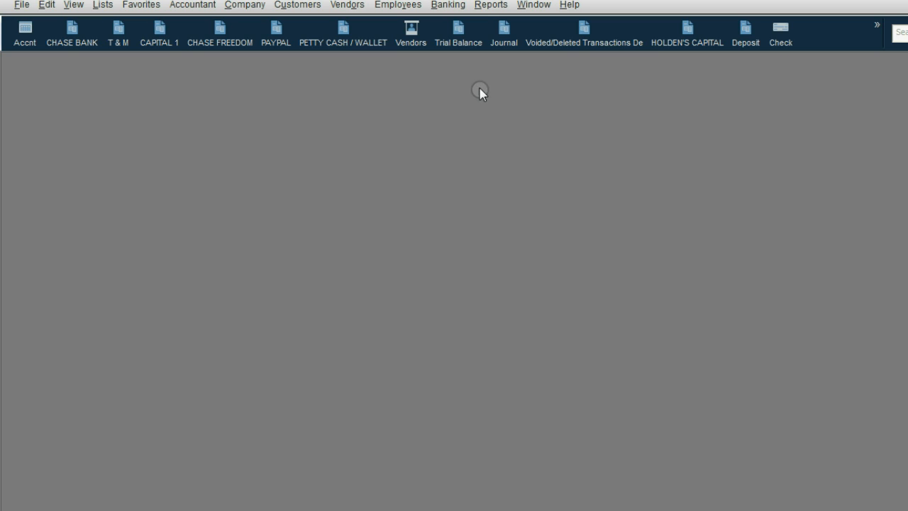
- Run the Reconciliation Discrepancy report for CHASE BANK and examine the changed transaction's dates, reconciled amount and effect of change
left_click(489, 5)
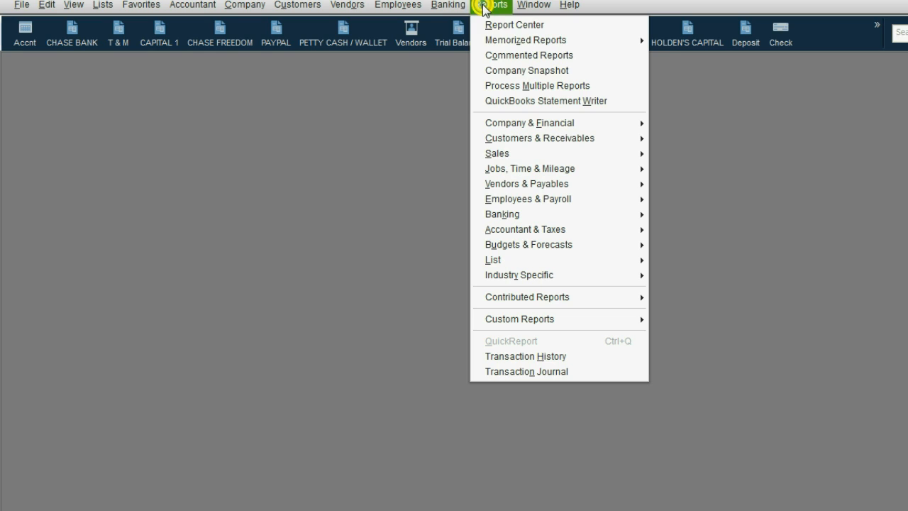
mouse_move(543, 213)
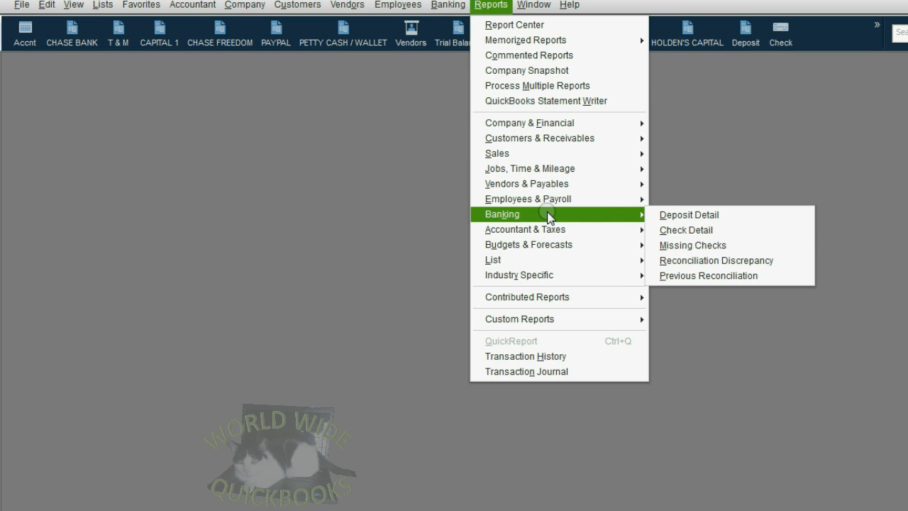
left_click(711, 261)
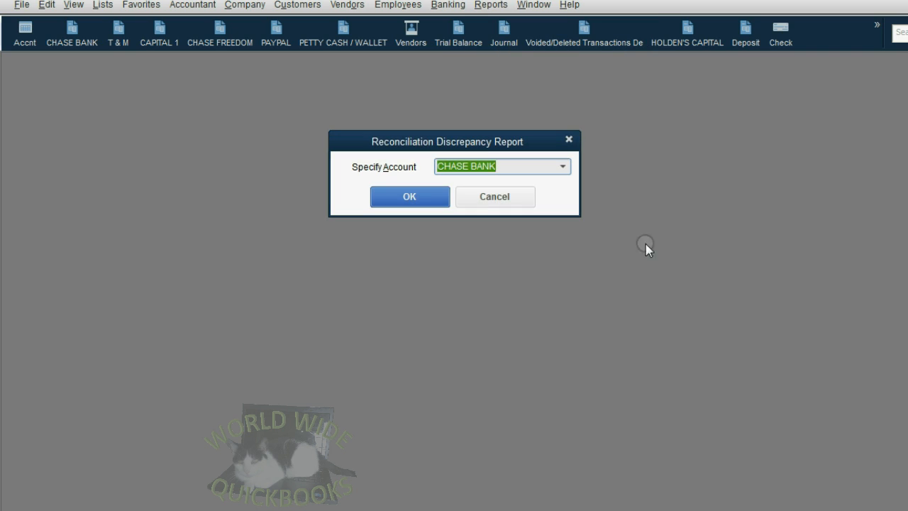
left_click(430, 201)
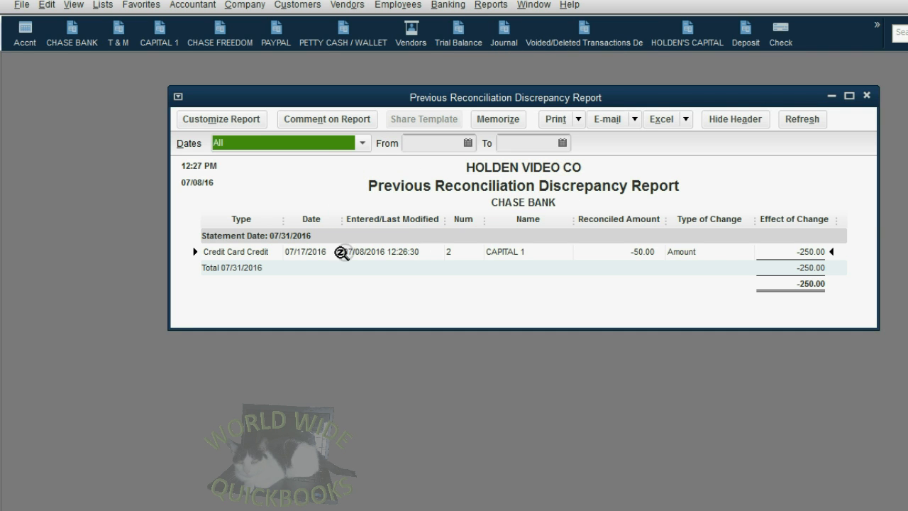
left_click(305, 253)
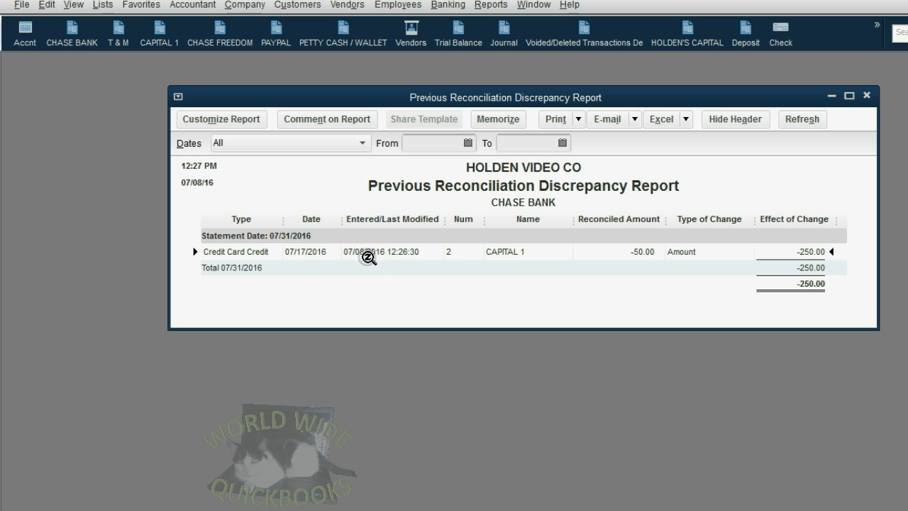
double_click(395, 259)
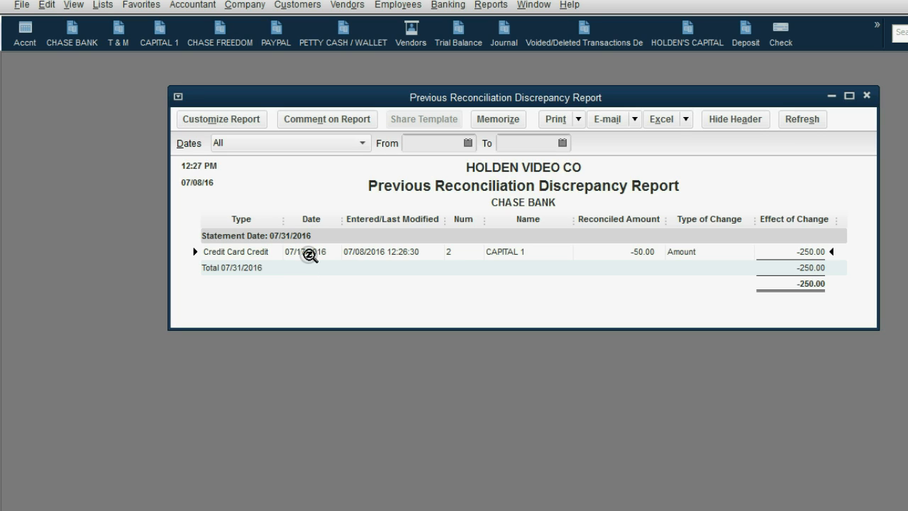
double_click(314, 255)
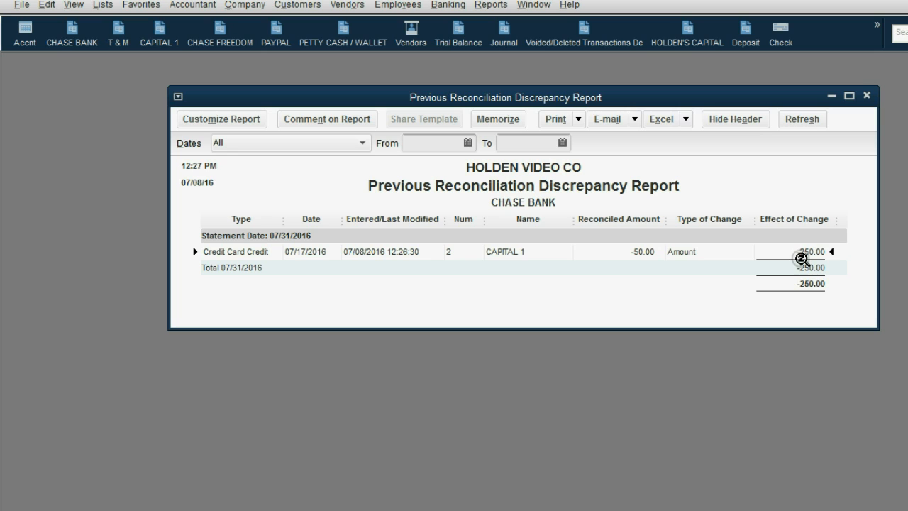
double_click(647, 255)
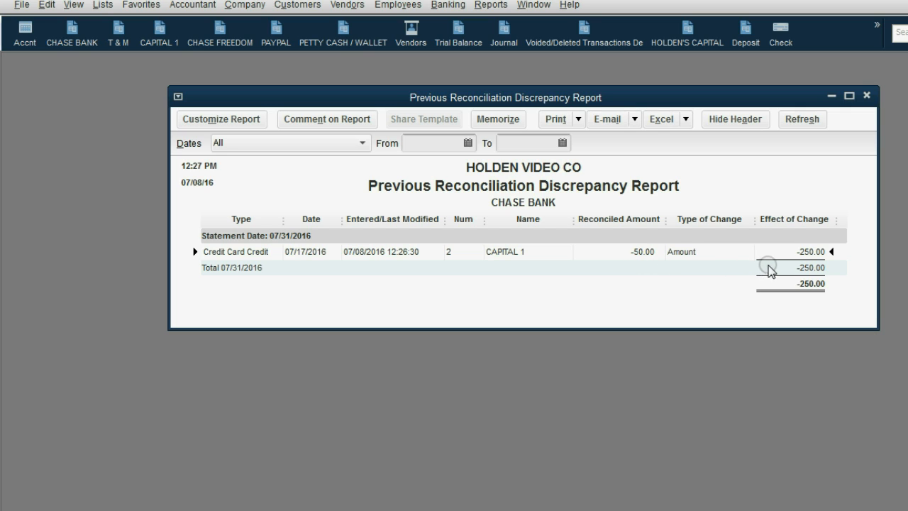
double_click(801, 264)
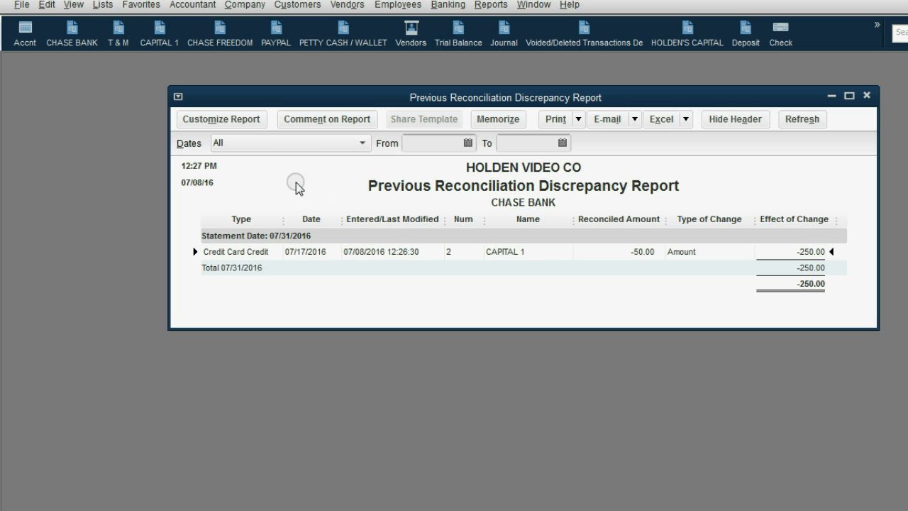
- Add the Last modified by column to the discrepancy report and review who changed the transaction, when, and by how much
left_click(222, 121)
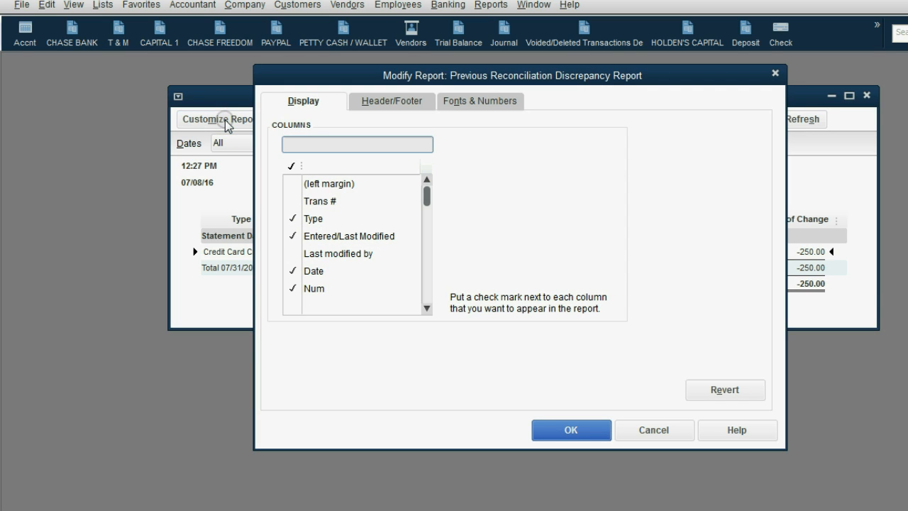
left_click(312, 103)
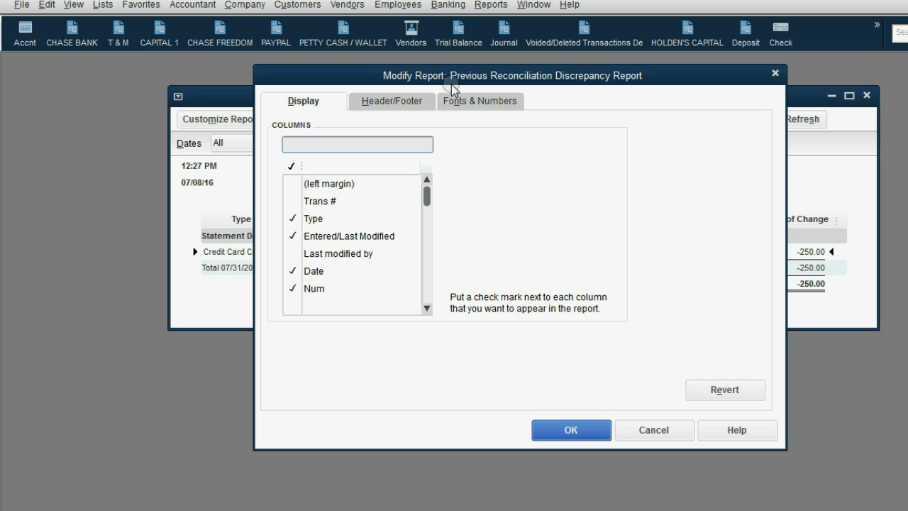
left_click(344, 255)
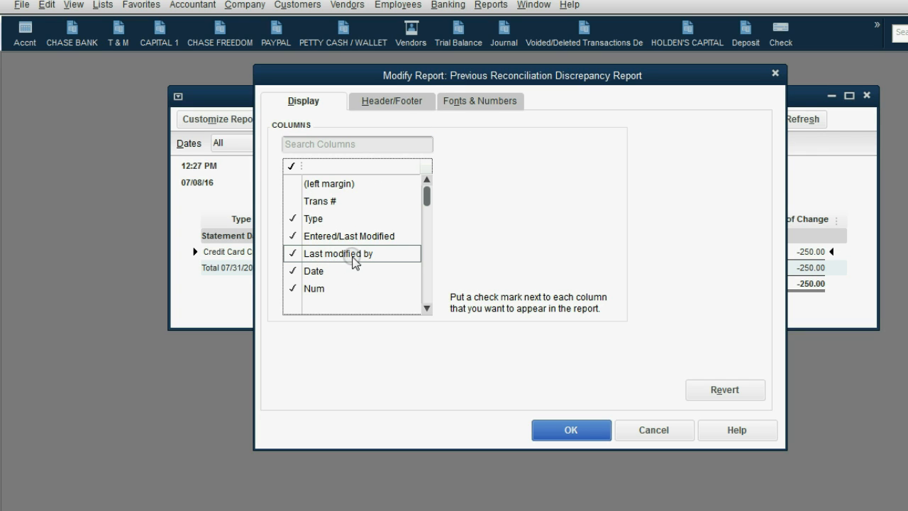
left_click(314, 257)
left_click(574, 430)
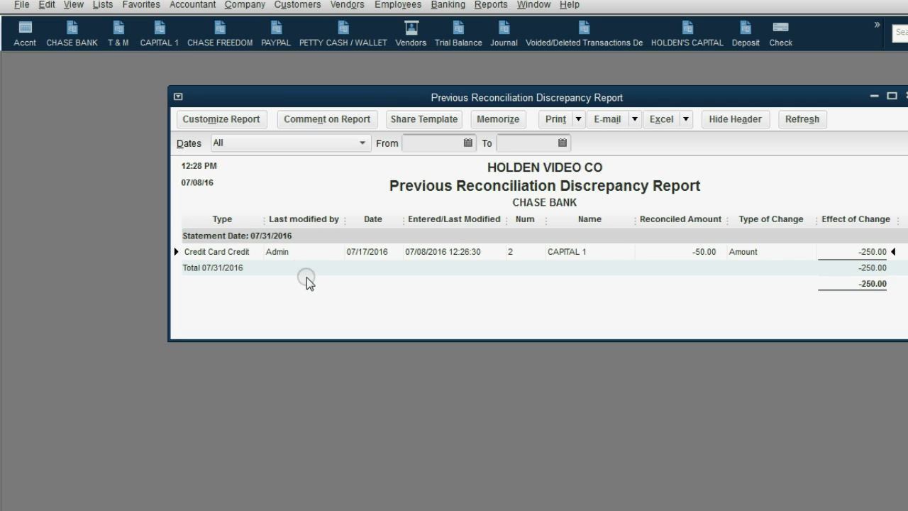
left_click(290, 257)
double_click(360, 254)
double_click(430, 255)
double_click(871, 254)
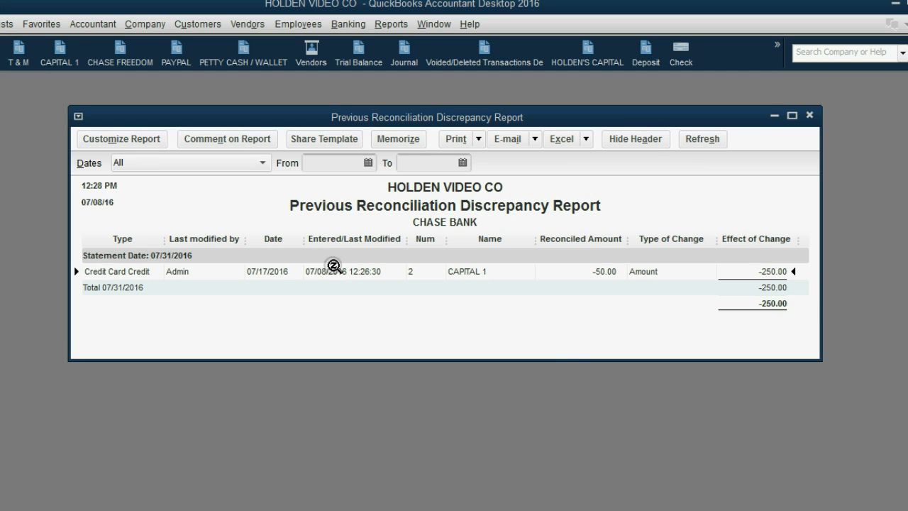
- In the CHASE BANK register, set the 07/17/2016 CAPITAL 1 payment to 50.00 and save it despite the reconciled and closed-period warnings
left_click(1, 53)
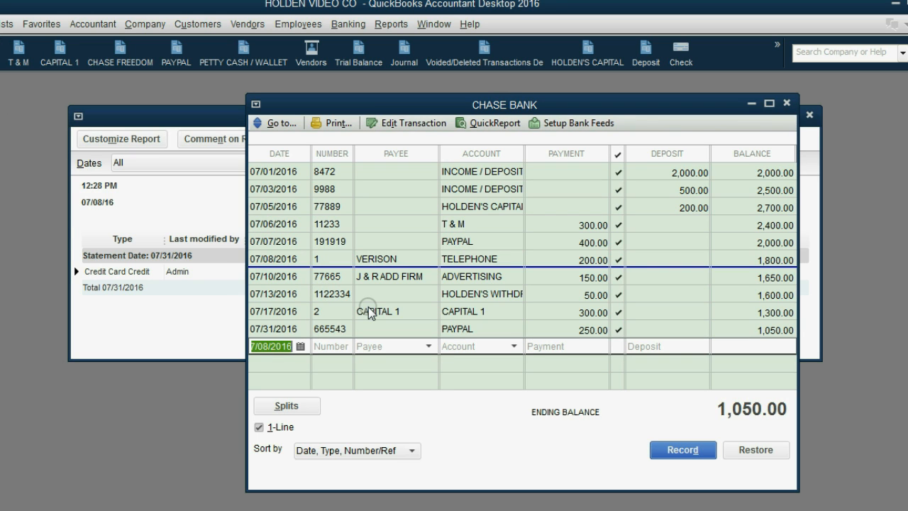
left_click_drag(350, 105, 323, 115)
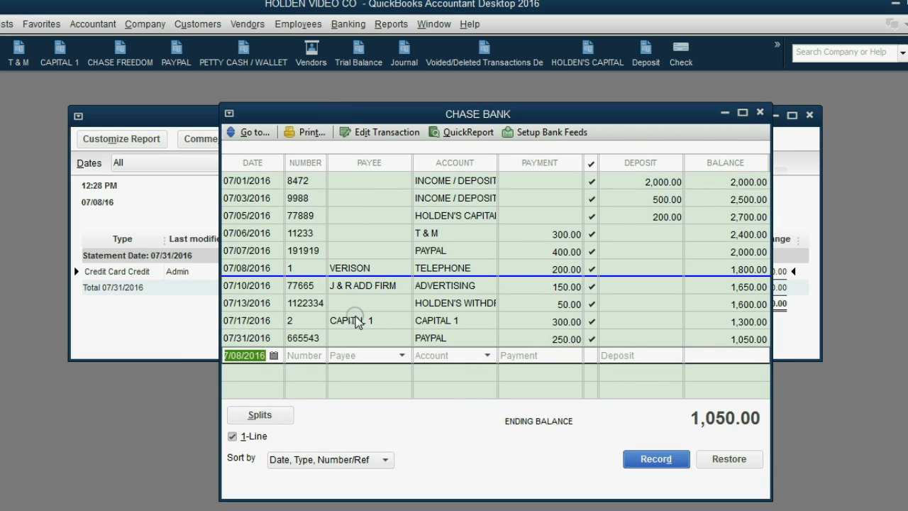
left_click(293, 321)
left_click(531, 320)
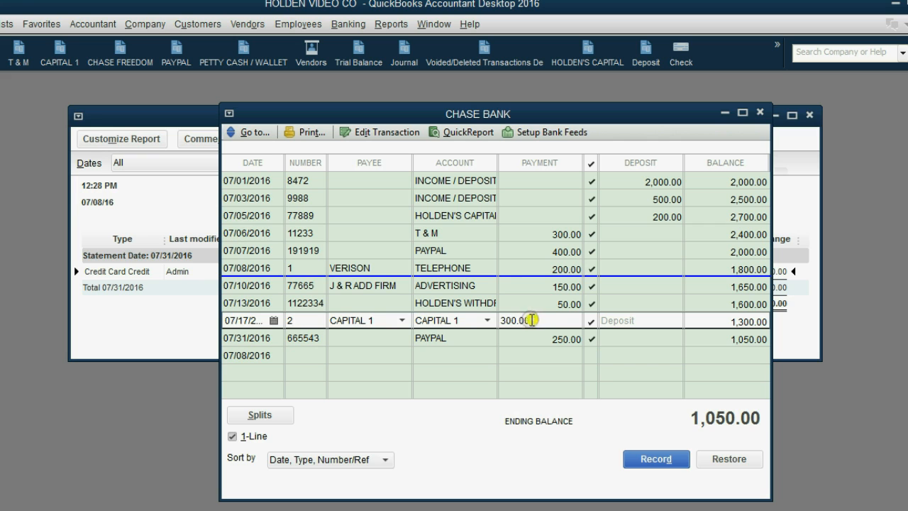
left_click_drag(531, 320, 482, 321)
type("50")
key("Tab")
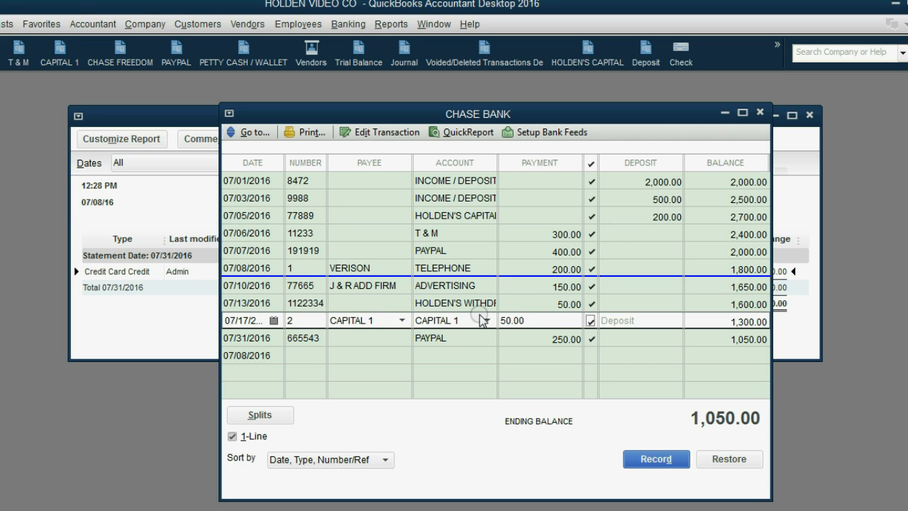
left_click(631, 457)
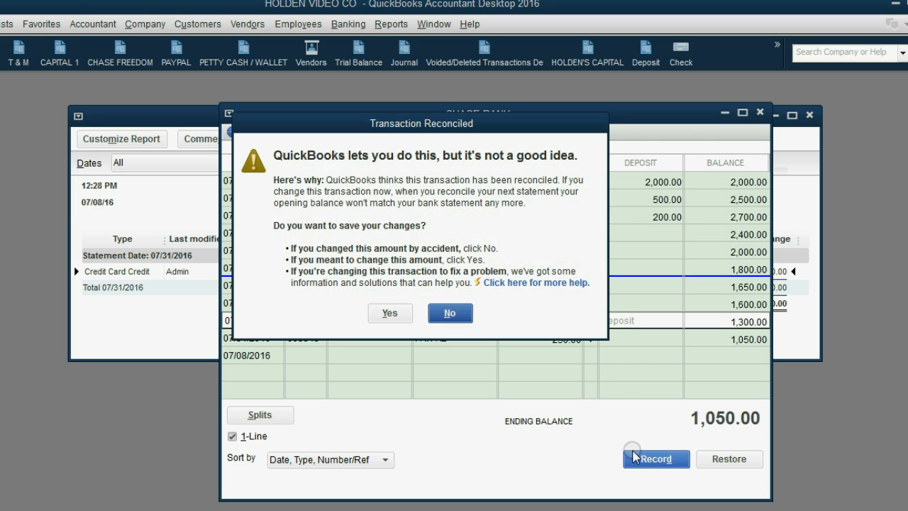
left_click(390, 313)
left_click(391, 314)
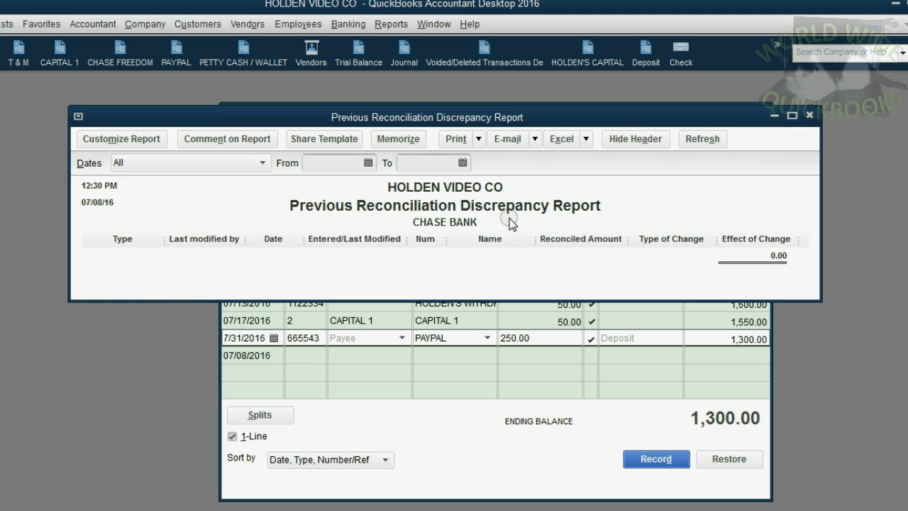
- Close the discrepancy report and check the CHASE BANK beginning balance in the reconciliation setup
key("Escape")
key("Escape")
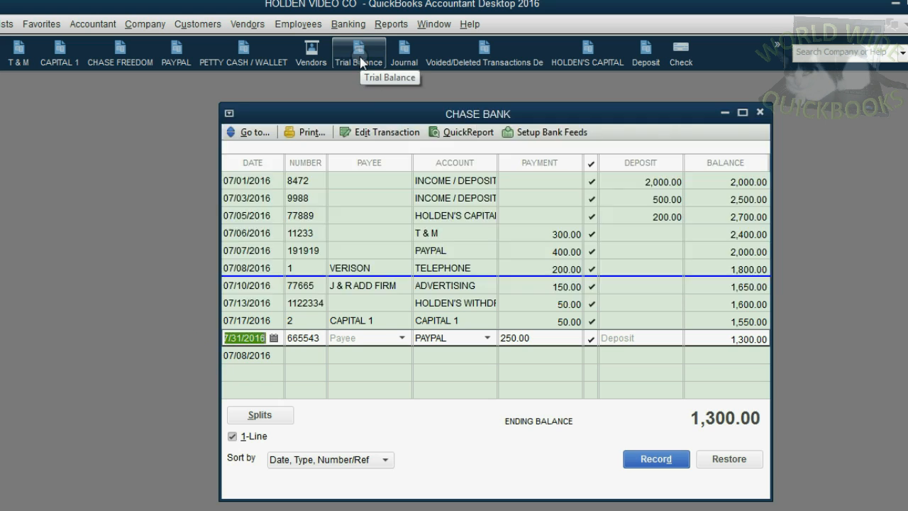
left_click(348, 24)
left_click(384, 145)
left_click(303, 154)
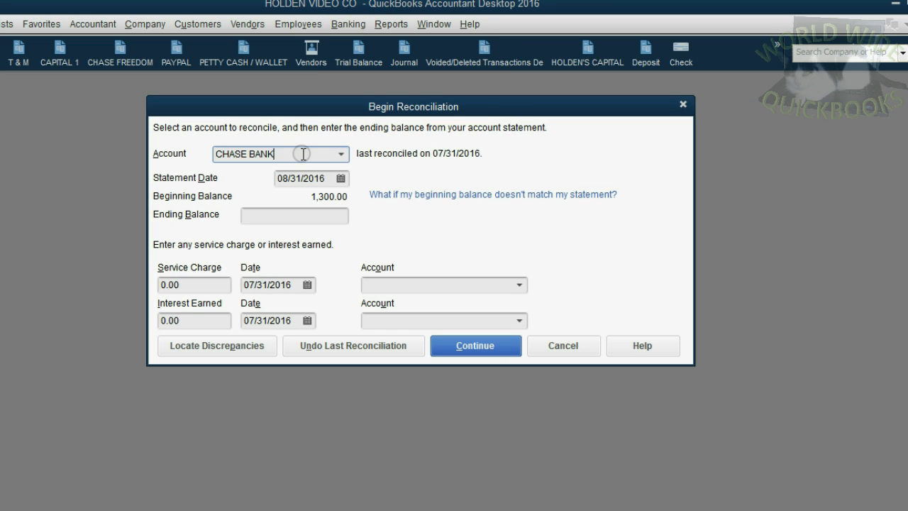
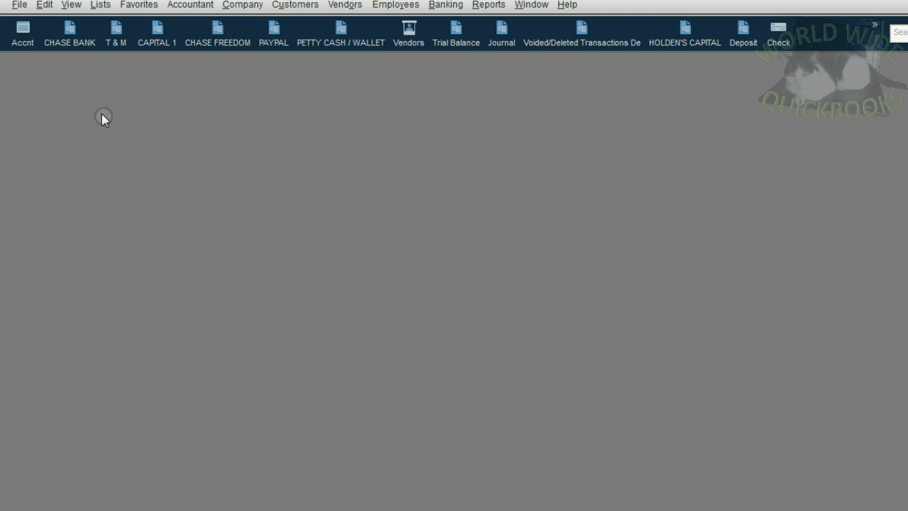
- In the CHASE BANK register, unclear the 07/08/2016 VERISON payment, leaving its cleared status blank
left_click(68, 34)
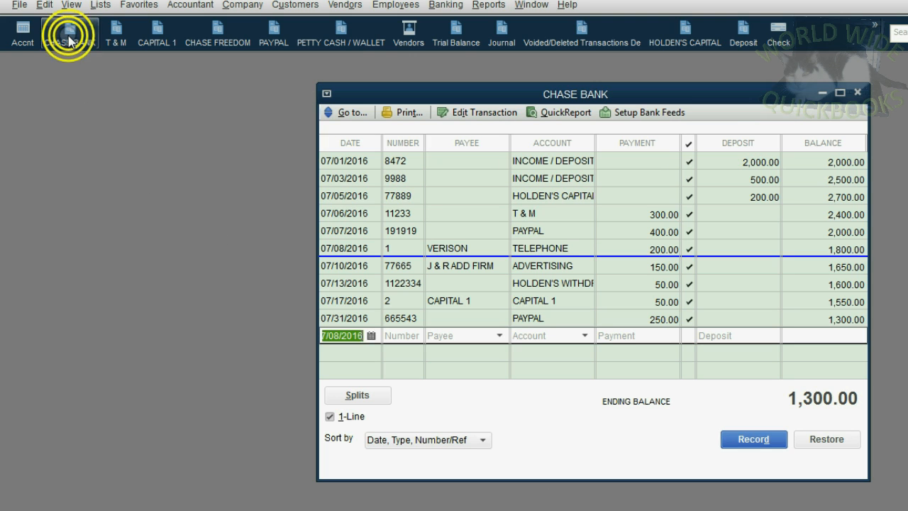
left_click(405, 249)
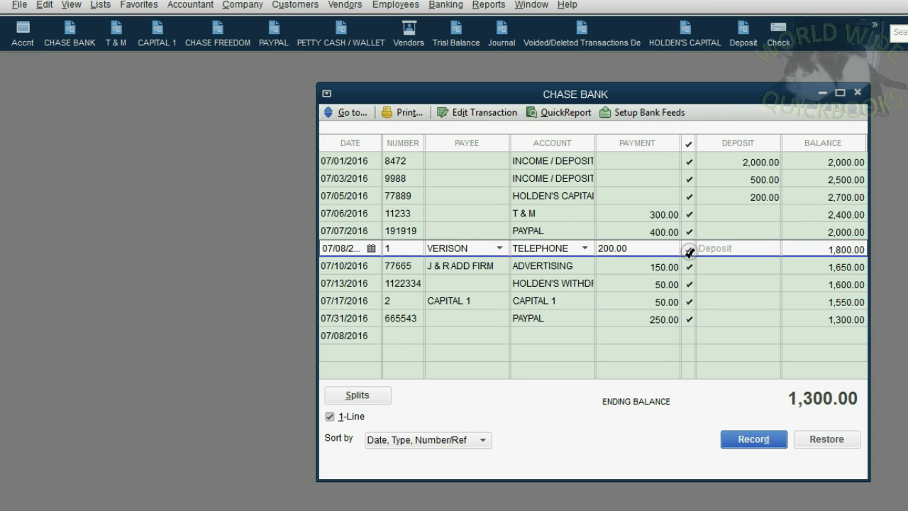
left_click(689, 250)
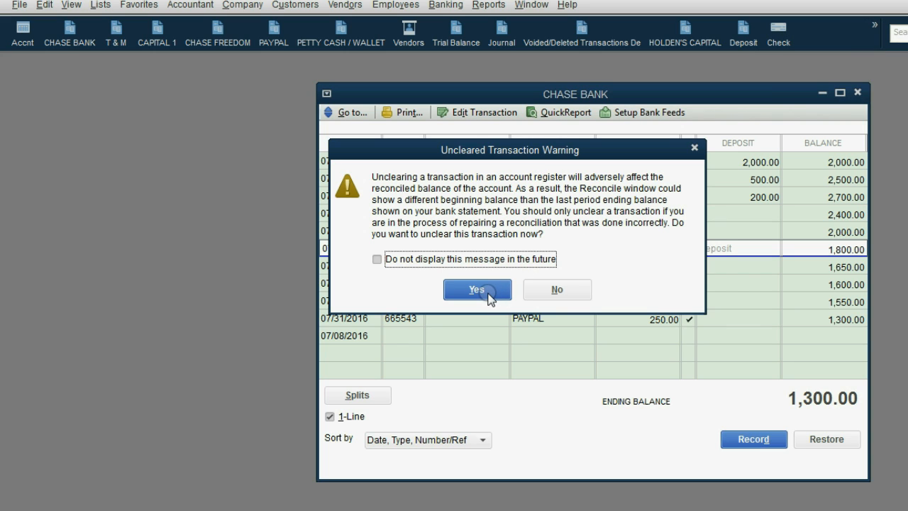
left_click(477, 290)
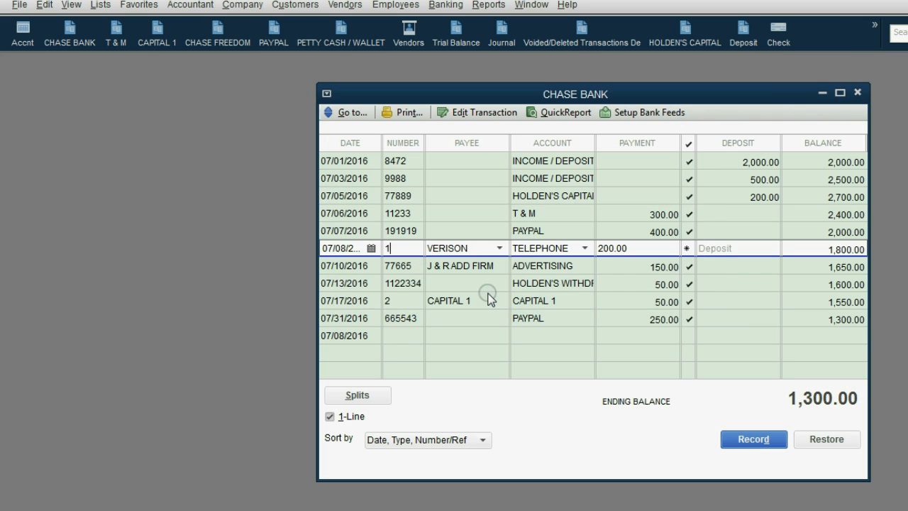
left_click(686, 247)
left_click(685, 248)
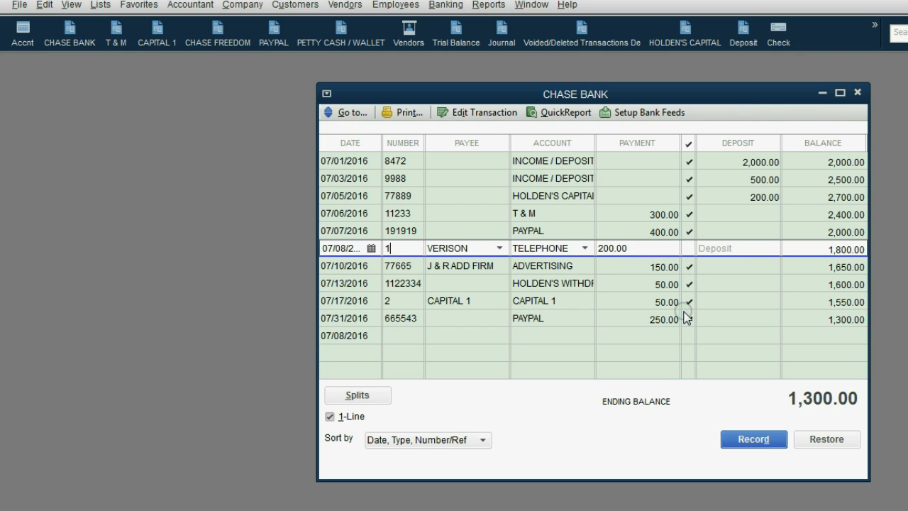
left_click(685, 248)
left_click(685, 248)
- Record the cleared-status change on the VERISON payment, accepting the reconciled-transaction and closed-period warnings
left_click(754, 436)
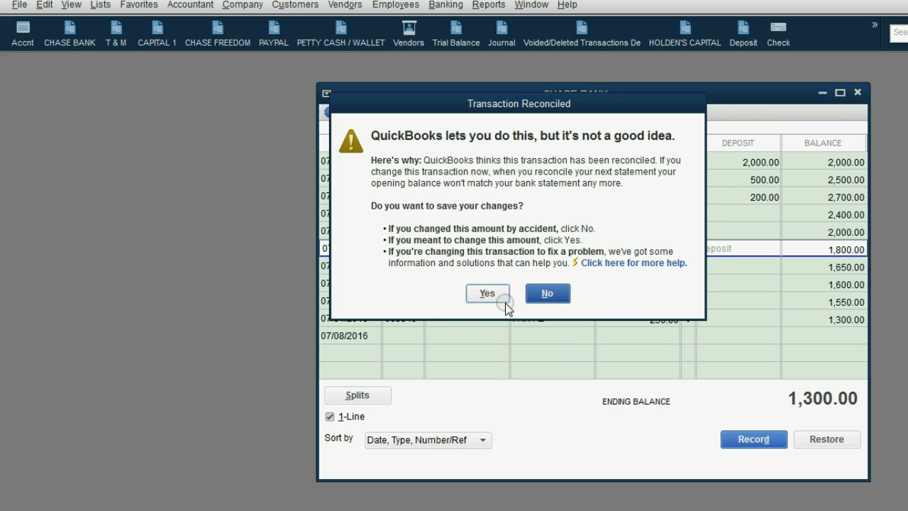
left_click(489, 294)
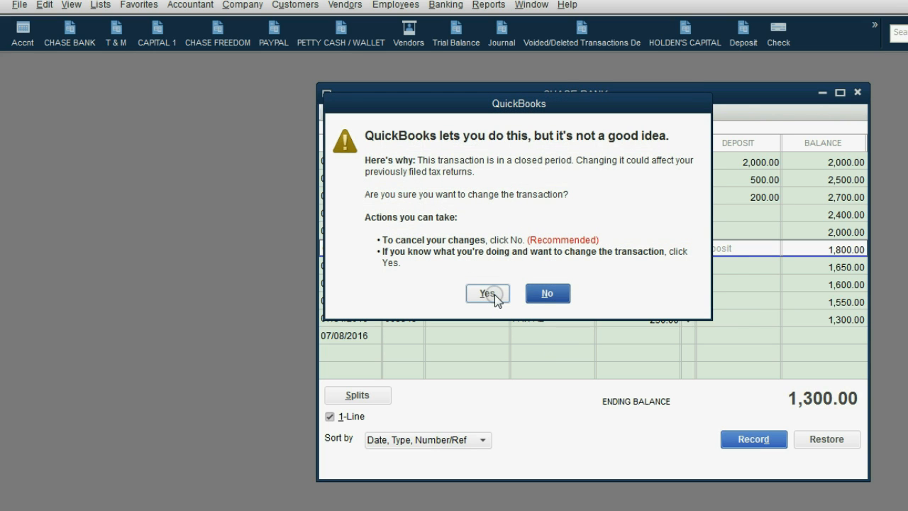
left_click(549, 354)
left_click(494, 293)
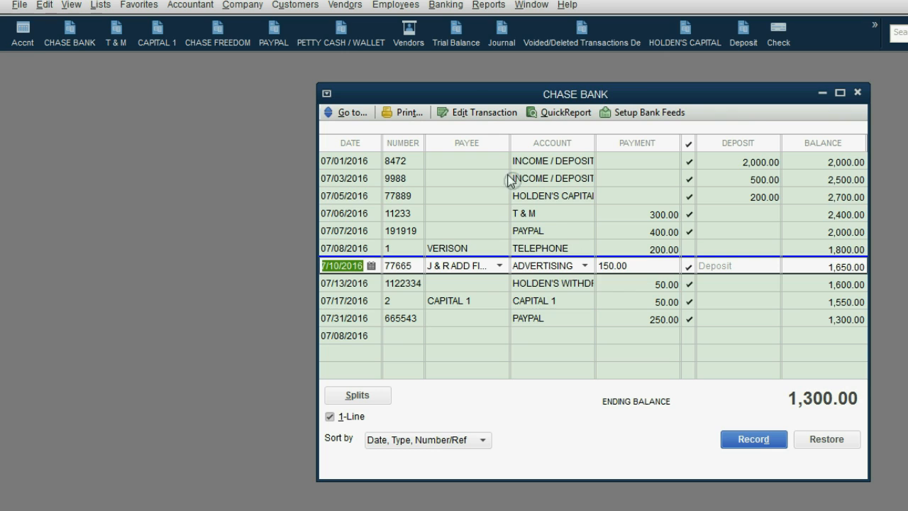
- Run the Reconciliation Discrepancy report for CHASE BANK and examine the VERISON check's type and effect of change
left_click(488, 5)
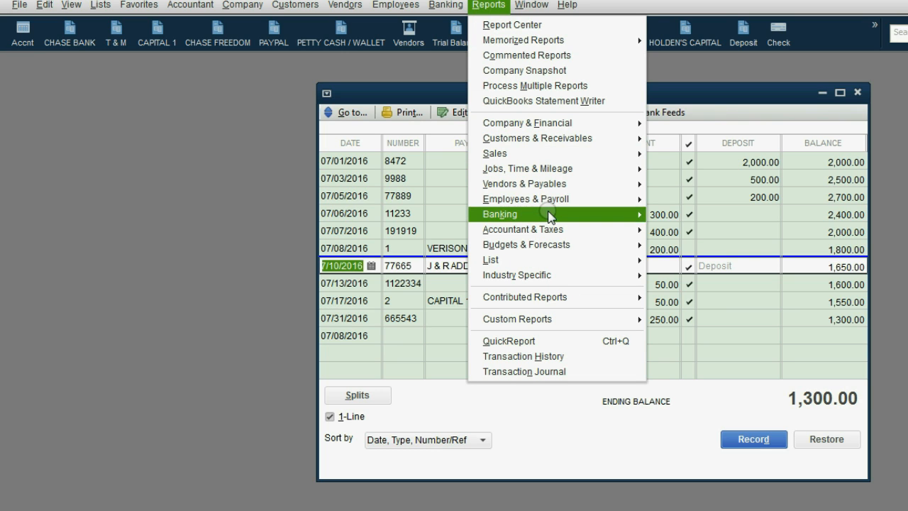
mouse_move(550, 217)
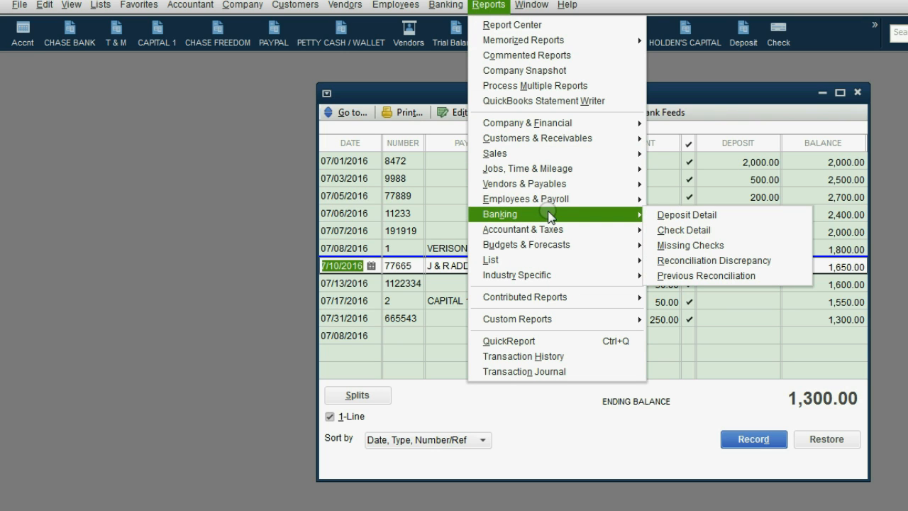
left_click(706, 260)
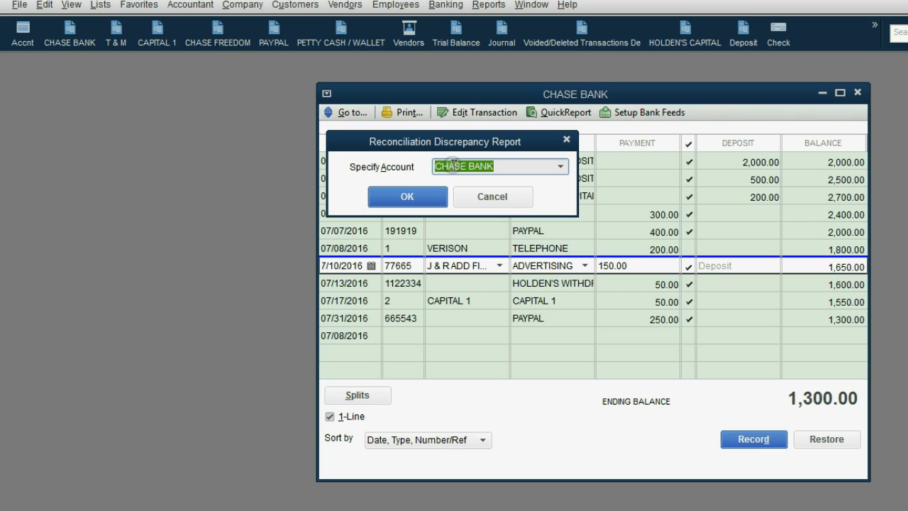
left_click(426, 193)
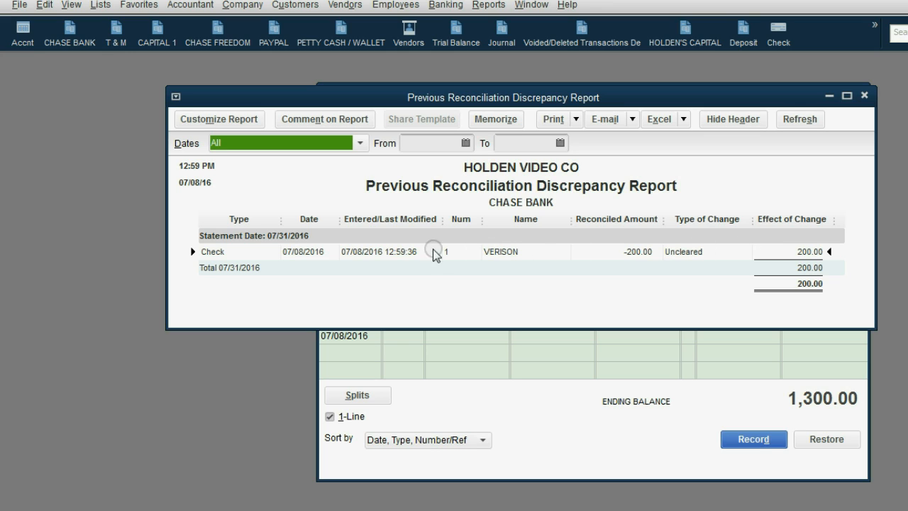
left_click(374, 256)
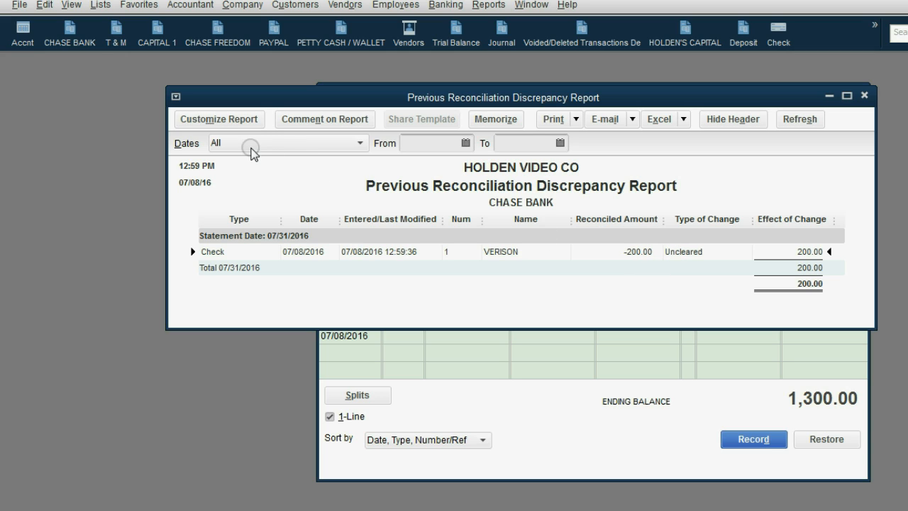
- Add the Last modified by column to the discrepancy report, review who changed the check, and close the report and register
left_click(223, 120)
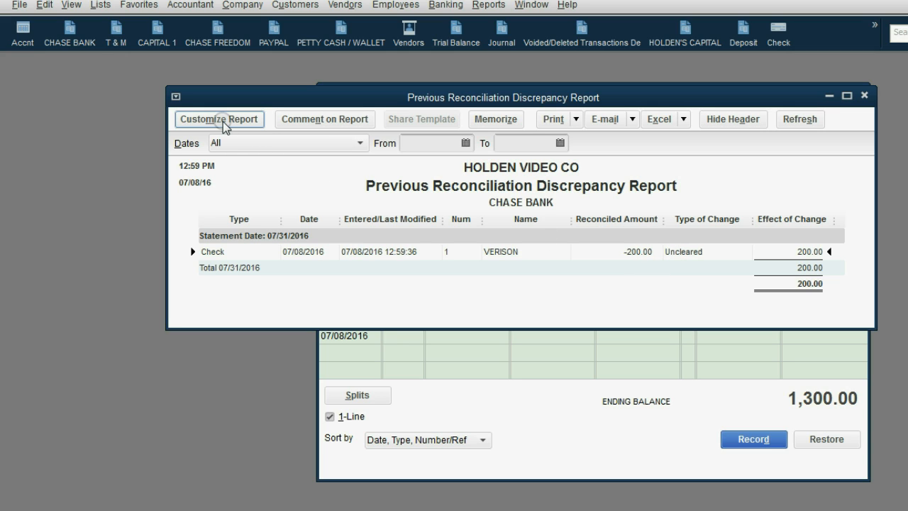
left_click(223, 120)
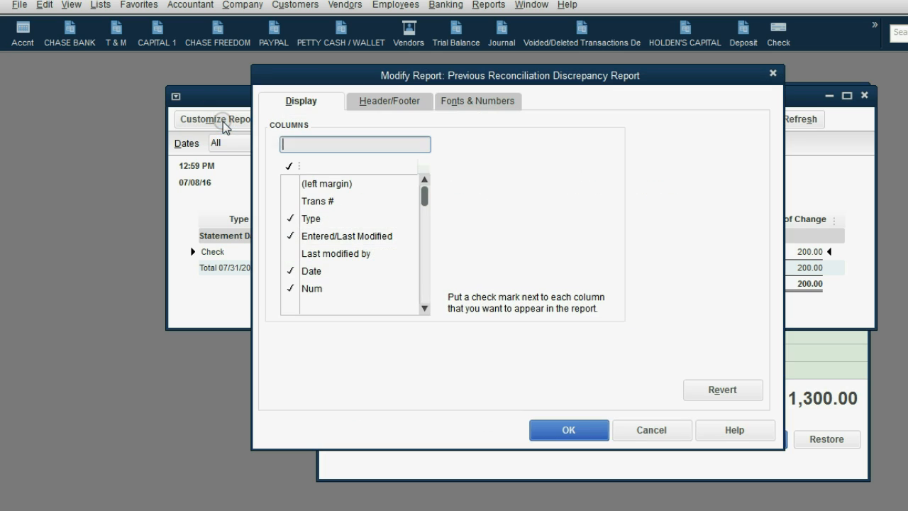
left_click(316, 253)
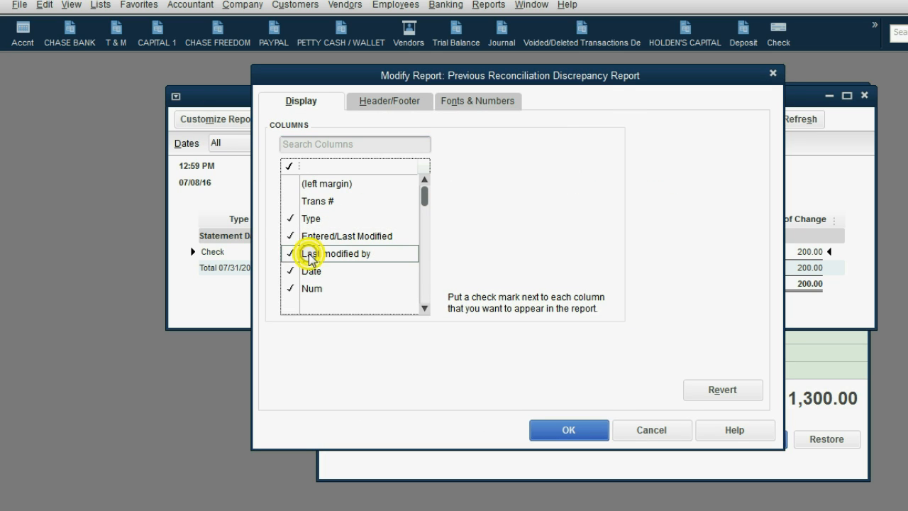
left_click(573, 430)
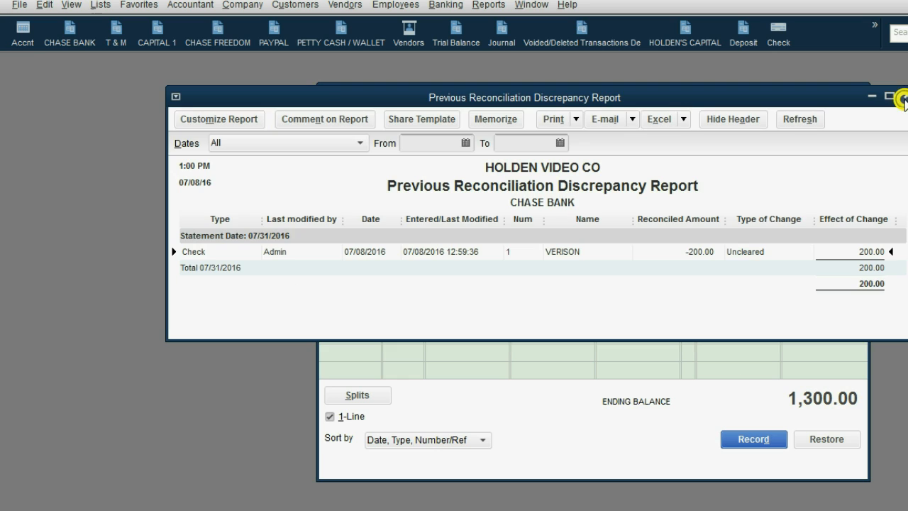
left_click(902, 95)
left_click(857, 92)
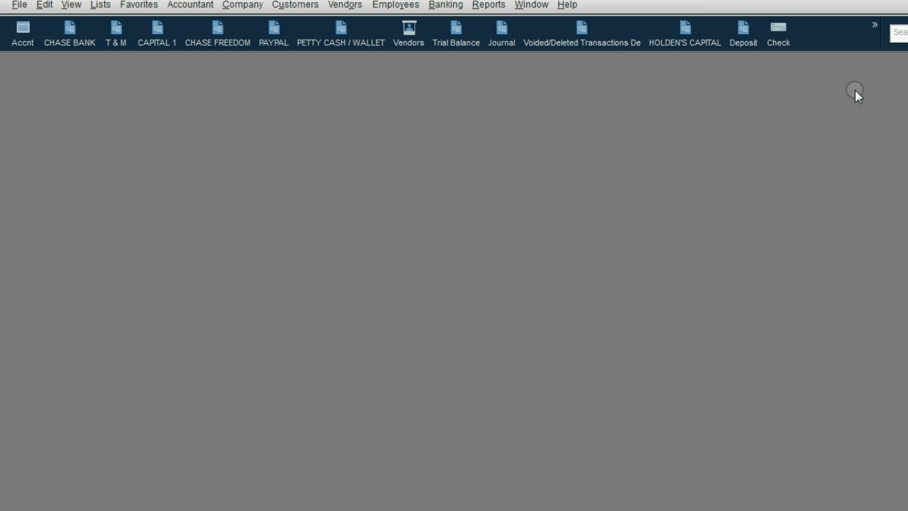
- Run the Audit Trail report for today's changes and find the Check 1 history for VERISON
left_click(489, 6)
mouse_move(564, 231)
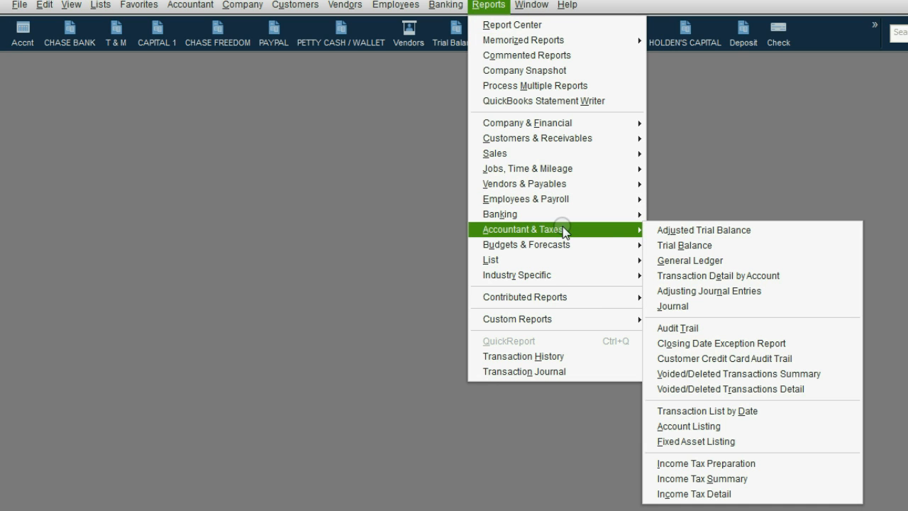
left_click(695, 328)
scroll(453, 275, "down", 5)
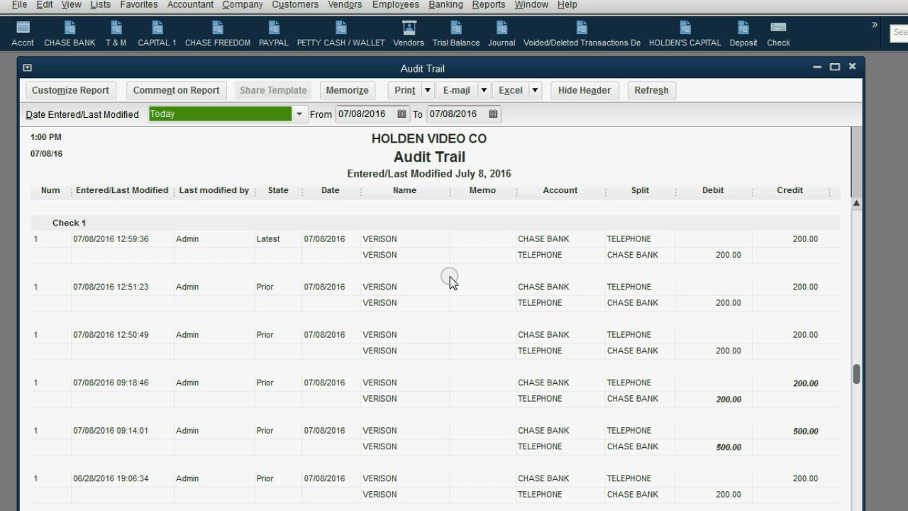
scroll(449, 278, "down", 1)
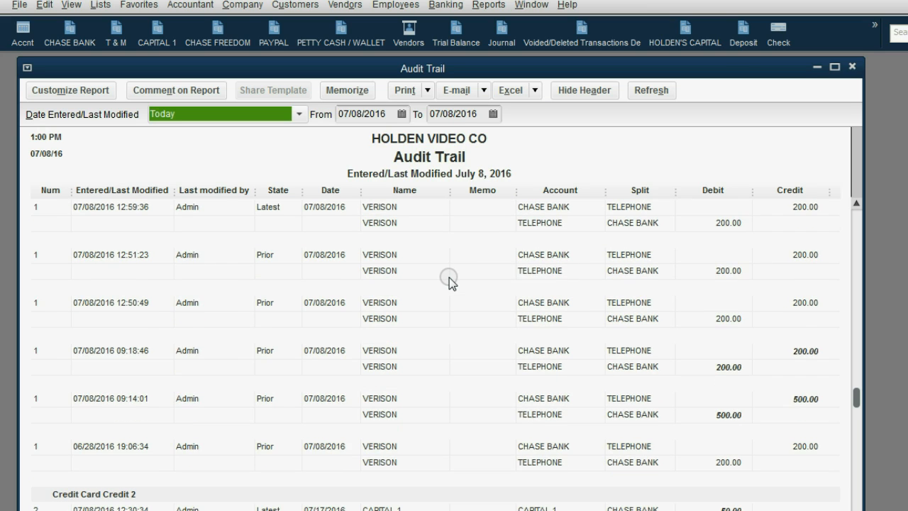
scroll(449, 277, "up", 1)
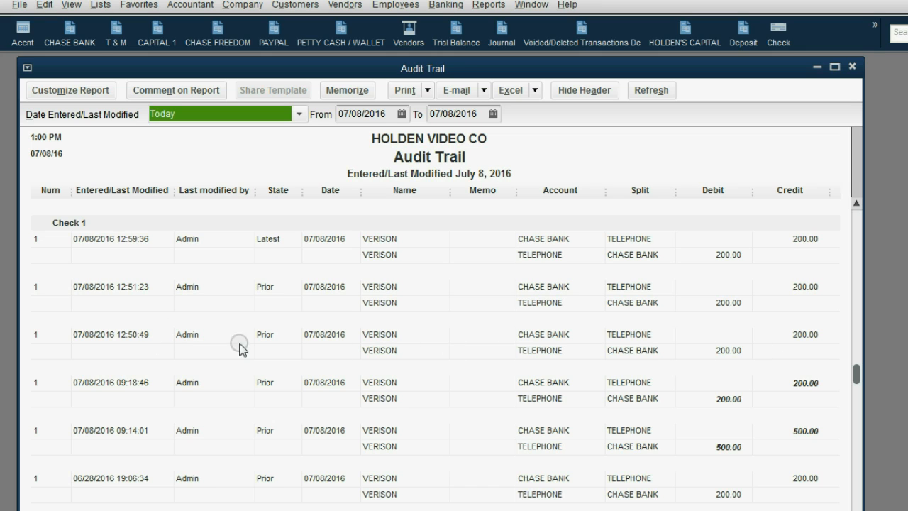
- Compare the latest and prior versions of the VERISON check in the Audit Trail by modification time, accounts and amounts
left_click(778, 344)
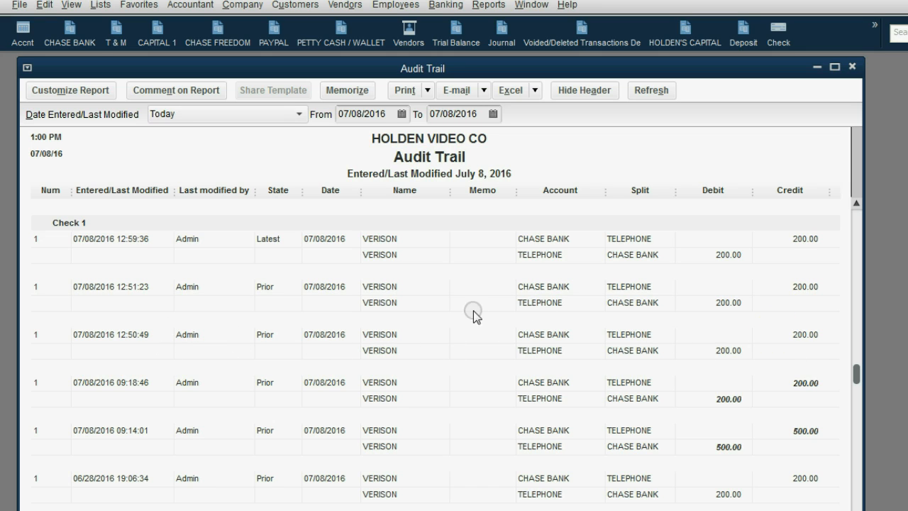
left_click(365, 291)
left_click(388, 255)
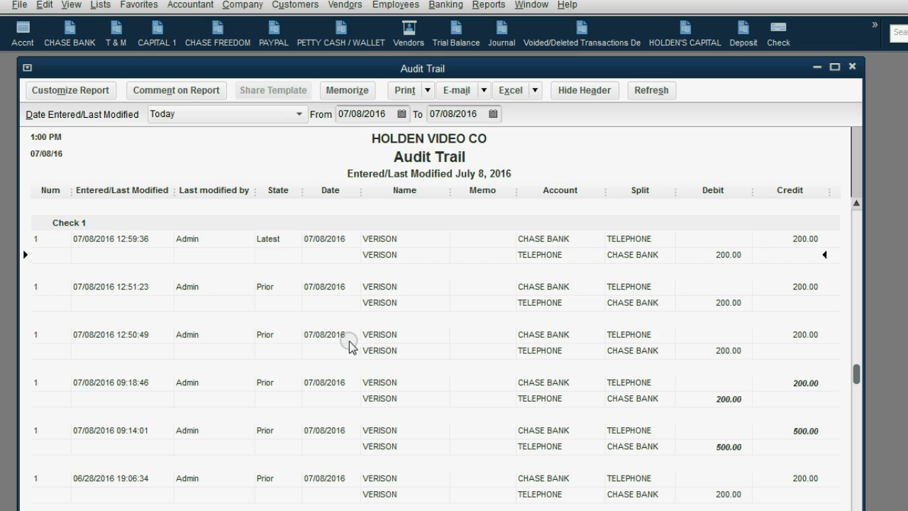
left_click(623, 238)
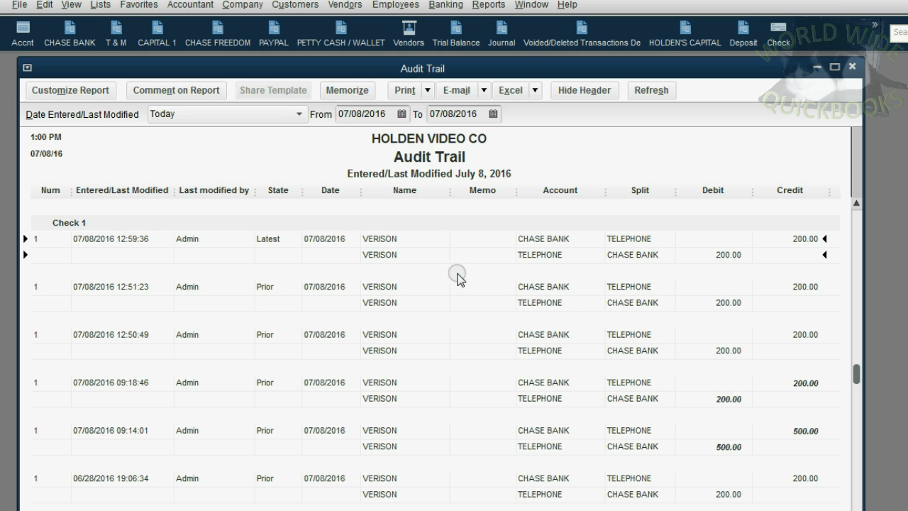
left_click(390, 338)
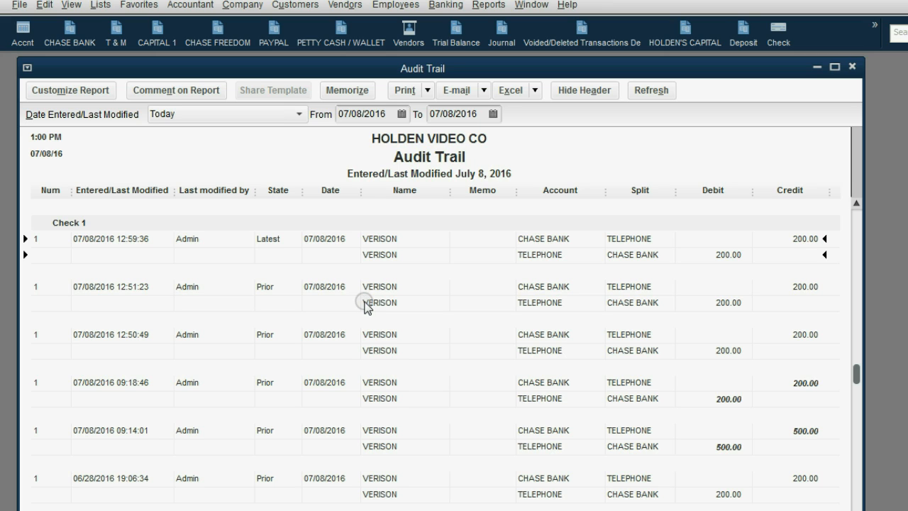
- Run the Closing Date Exception Report and find the Check 1 history for VERISON
left_click(482, 9)
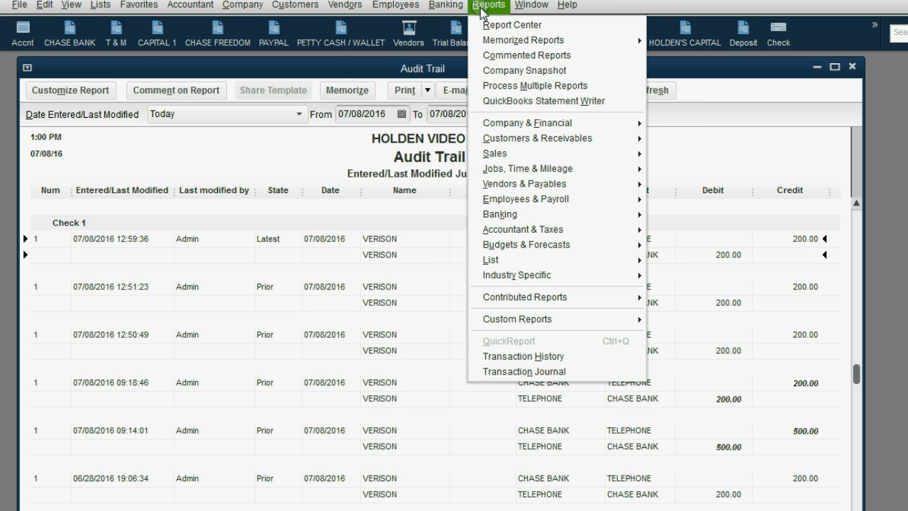
mouse_move(556, 230)
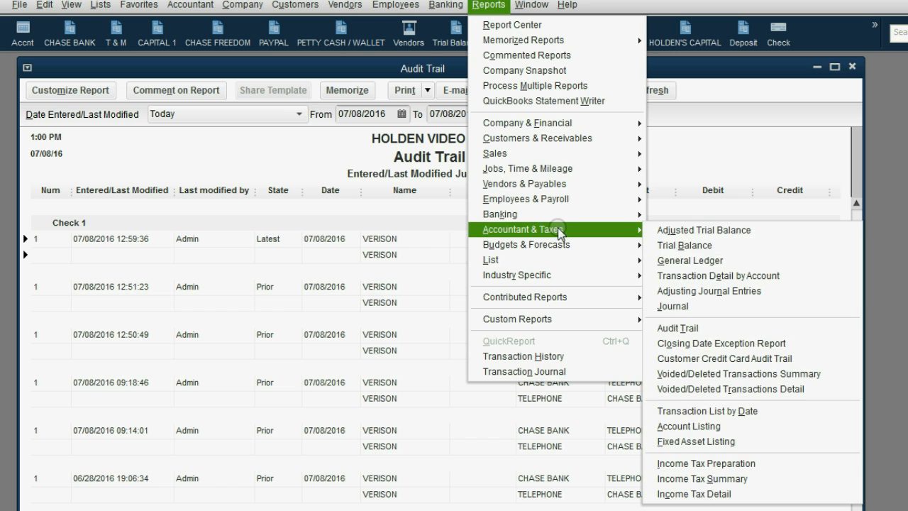
left_click(720, 347)
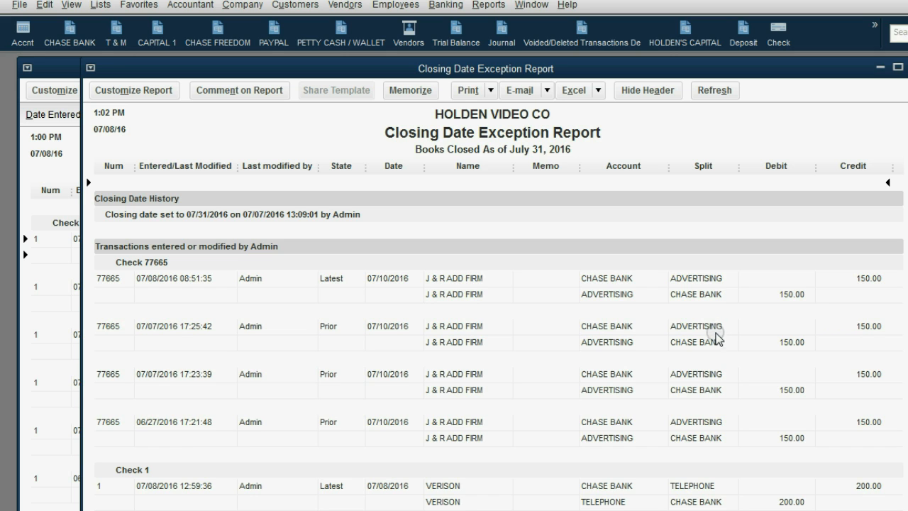
scroll(714, 328, "down", 4)
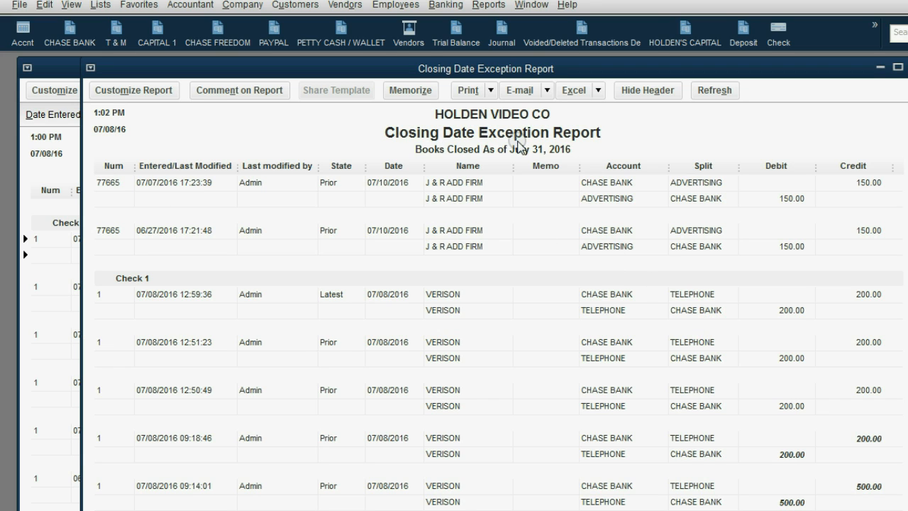
- Compare the VERISON check's latest and prior versions by account and modification time, then close the Closing Date Exception and Audit Trail reports
left_click(599, 401)
left_click(594, 309)
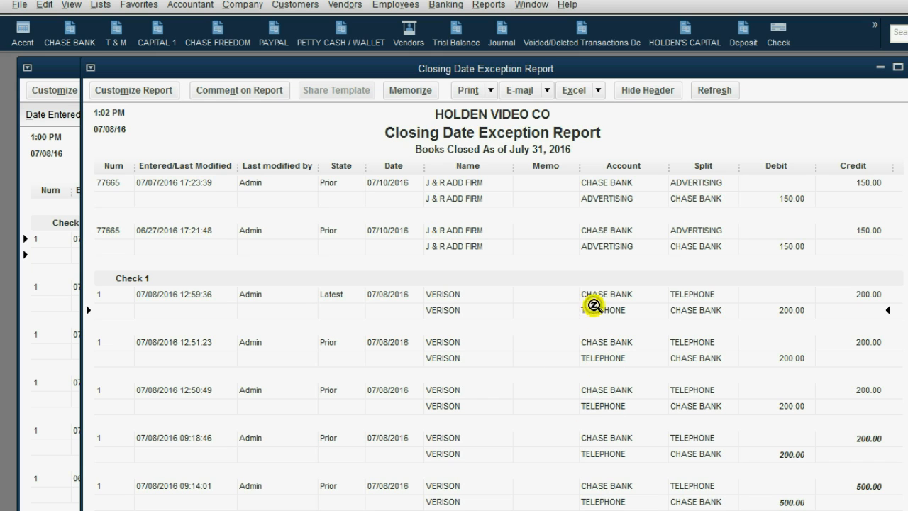
left_click(591, 394)
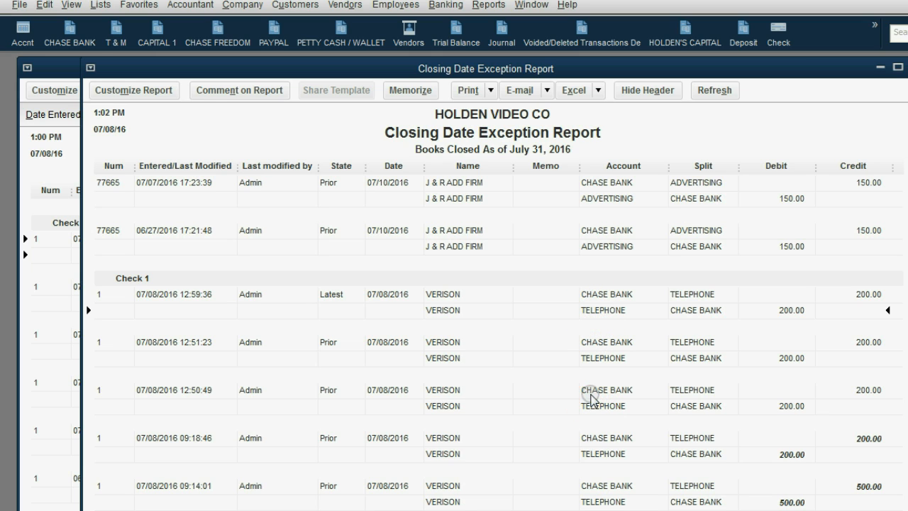
left_click(190, 392)
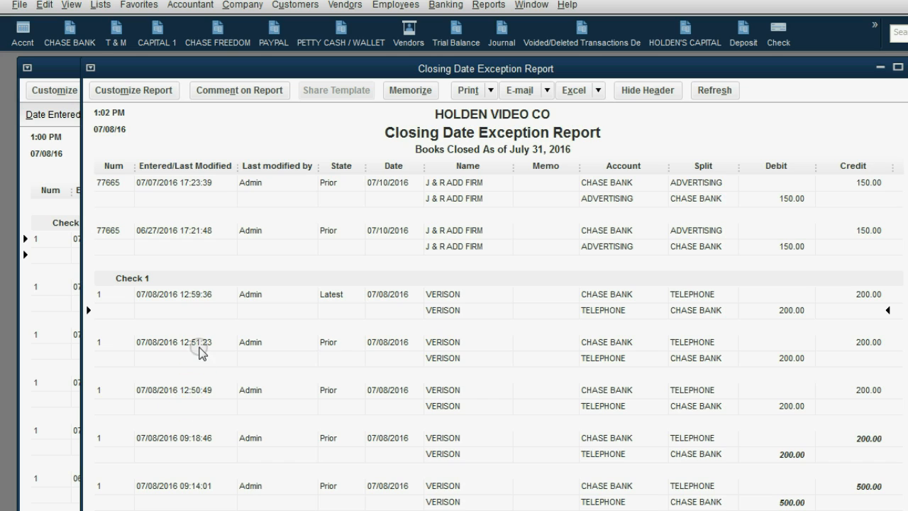
left_click(193, 294)
left_click(144, 93)
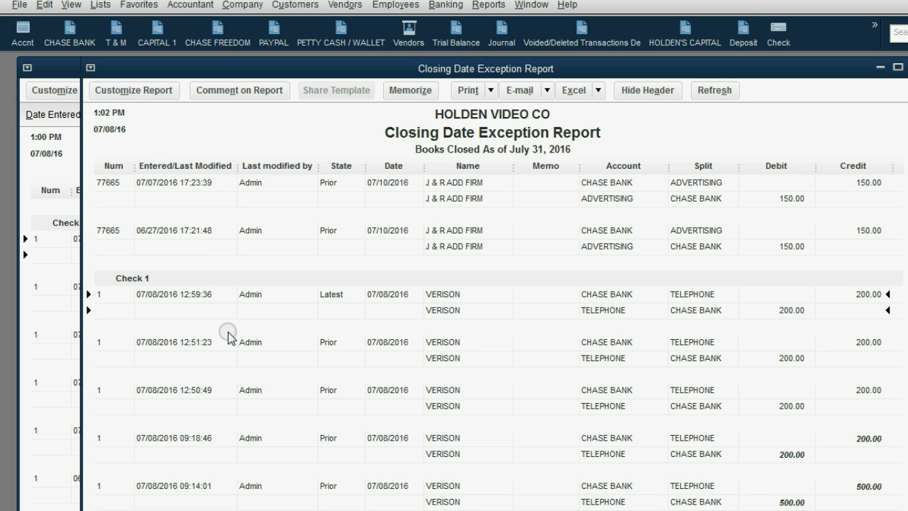
left_click(261, 184)
left_click(253, 389)
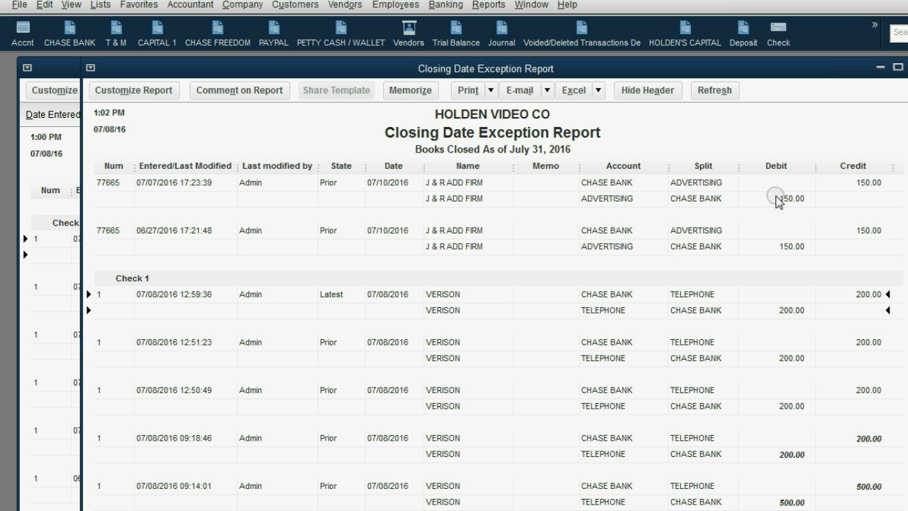
key("Escape")
key("Escape")
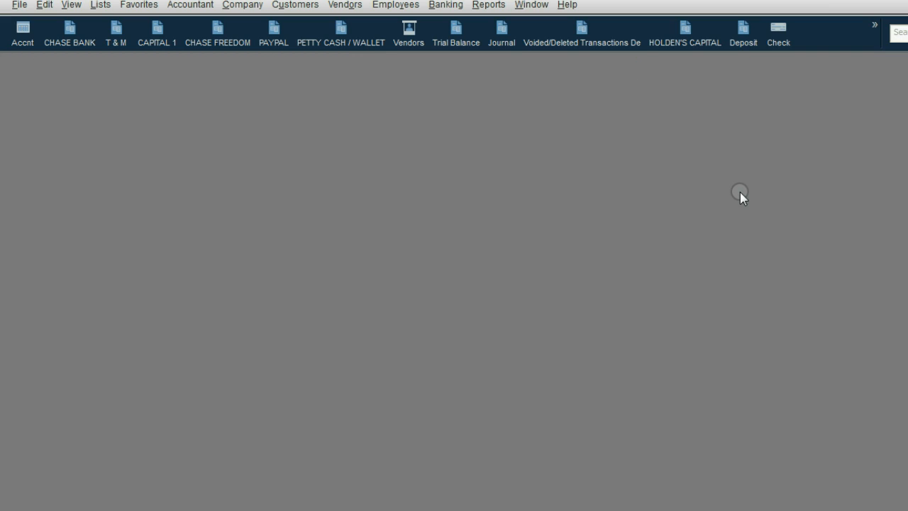
- Run the Reconciliation Discrepancy report again for the CHASE BANK account
left_click(488, 5)
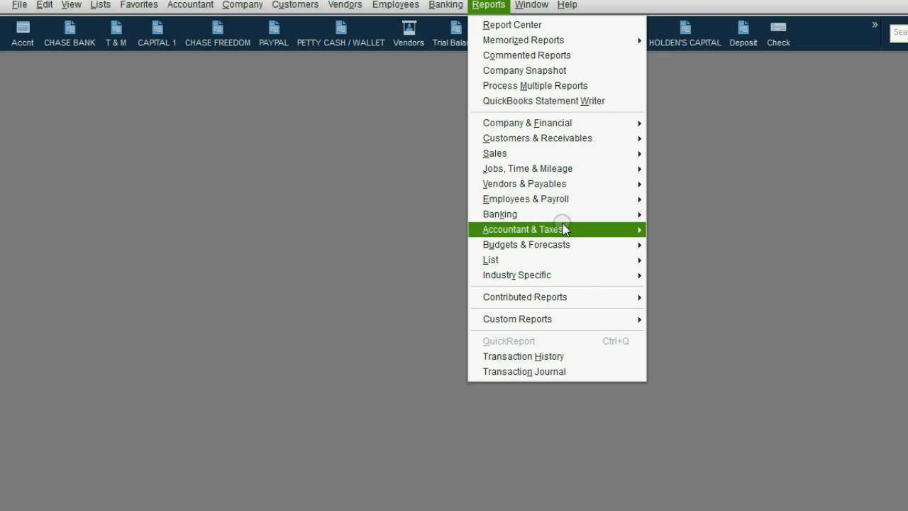
mouse_move(566, 214)
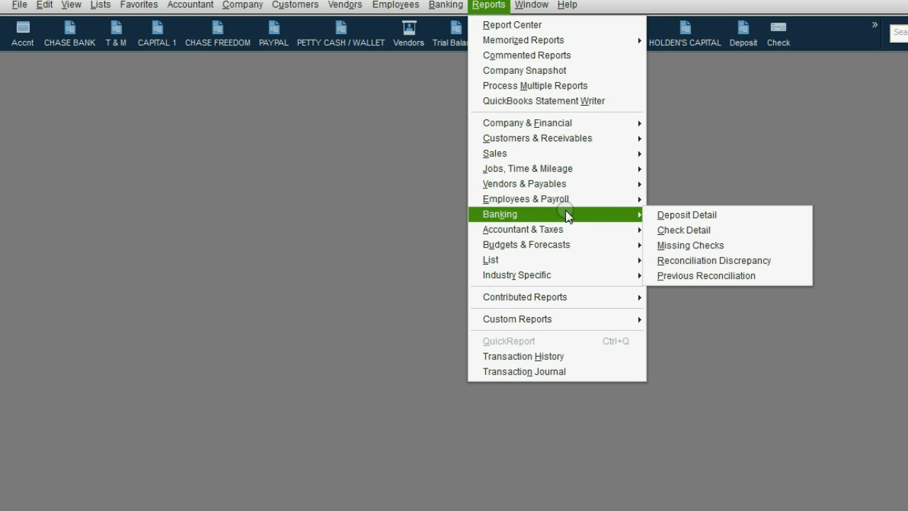
left_click(687, 260)
left_click(417, 200)
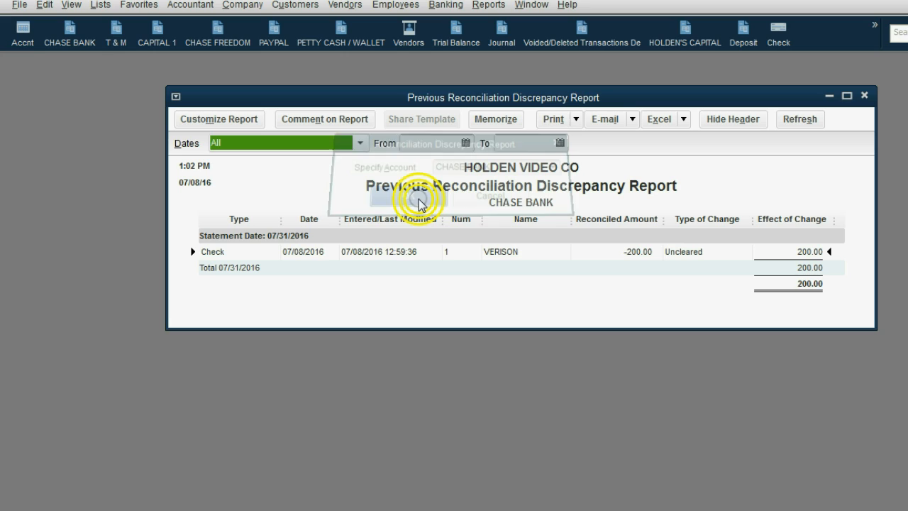